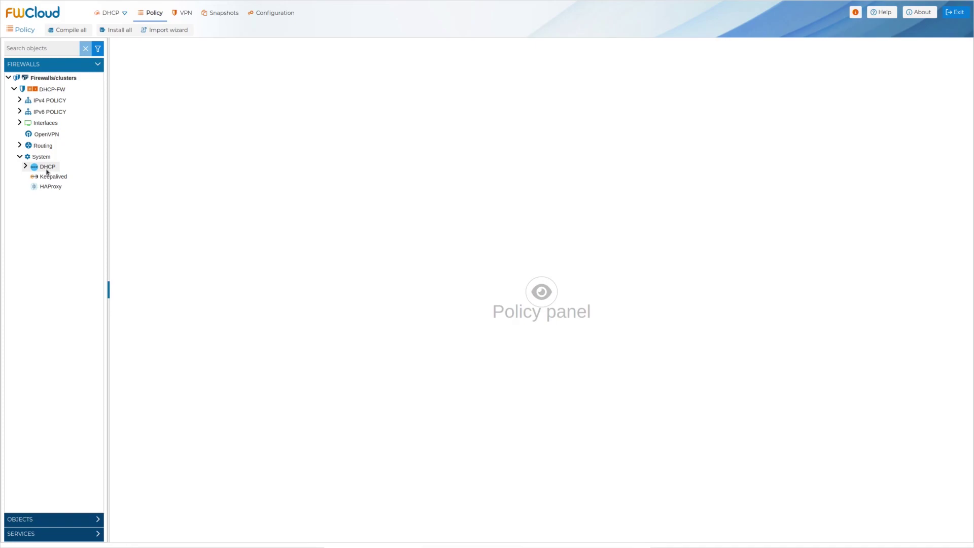
# Open the DHCP-FW firewall's plugin settings, then switch to the terminal and run "apt list --installed |grep dhcp-server"
pyautogui.doubleClick(54, 92)
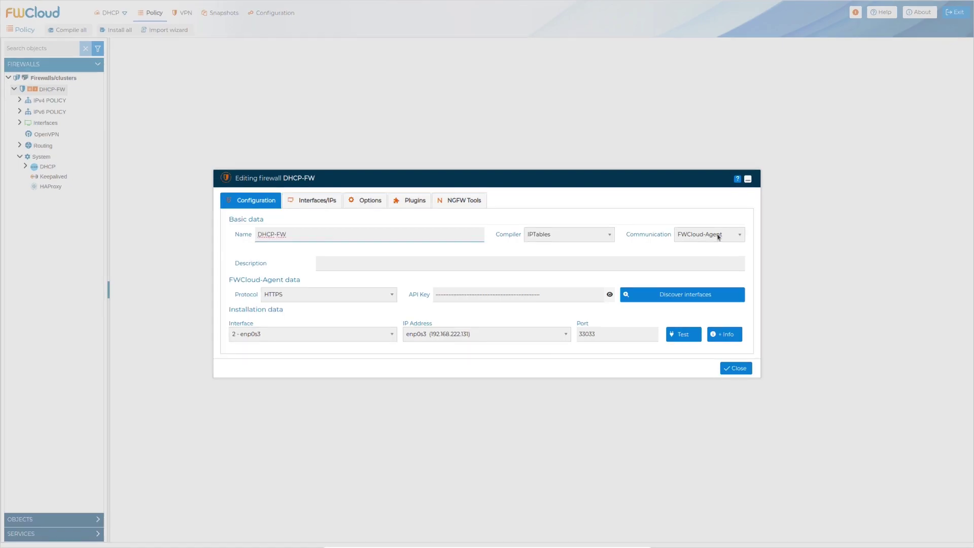
pyautogui.click(406, 201)
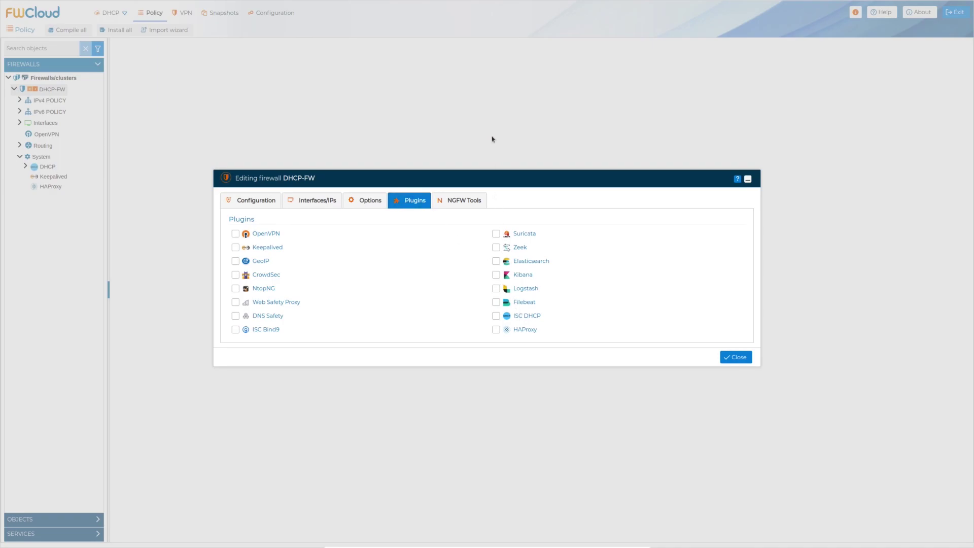
pyautogui.hotkey('alt', 'Tab')
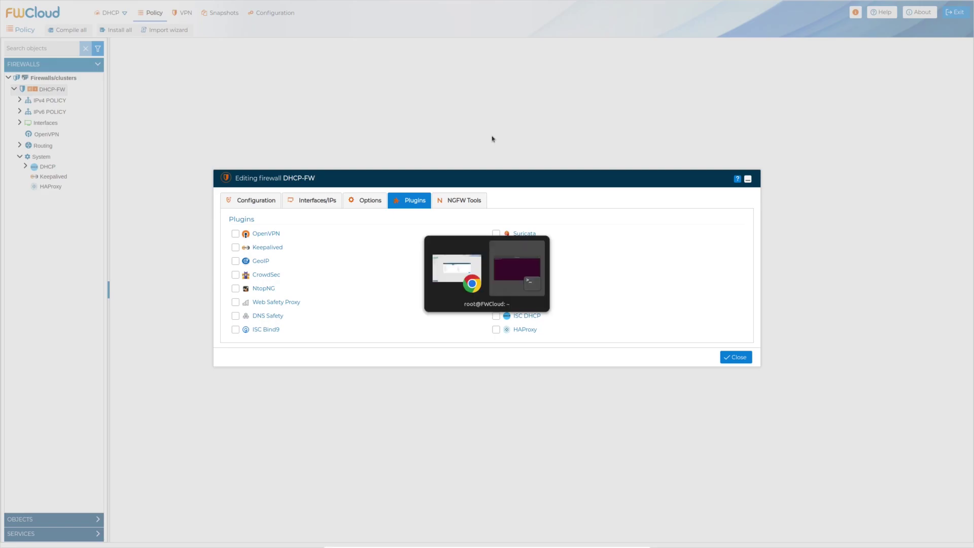
pyautogui.write('apt list --installed |grep dhcp-server')
pyautogui.press('Return')
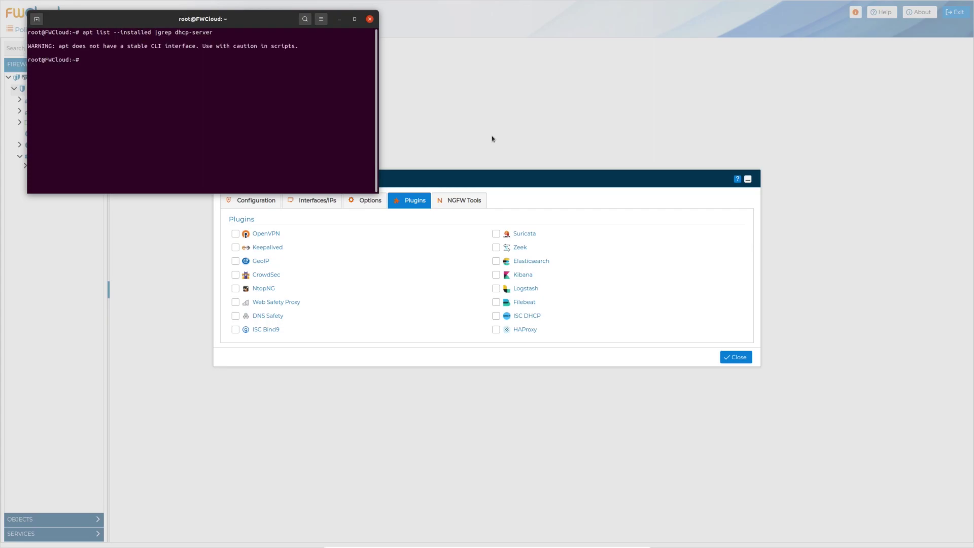
# Enable the ISC DHCP plugin on the DHCP-FW firewall and dismiss the installation log once it completes
pyautogui.click(495, 316)
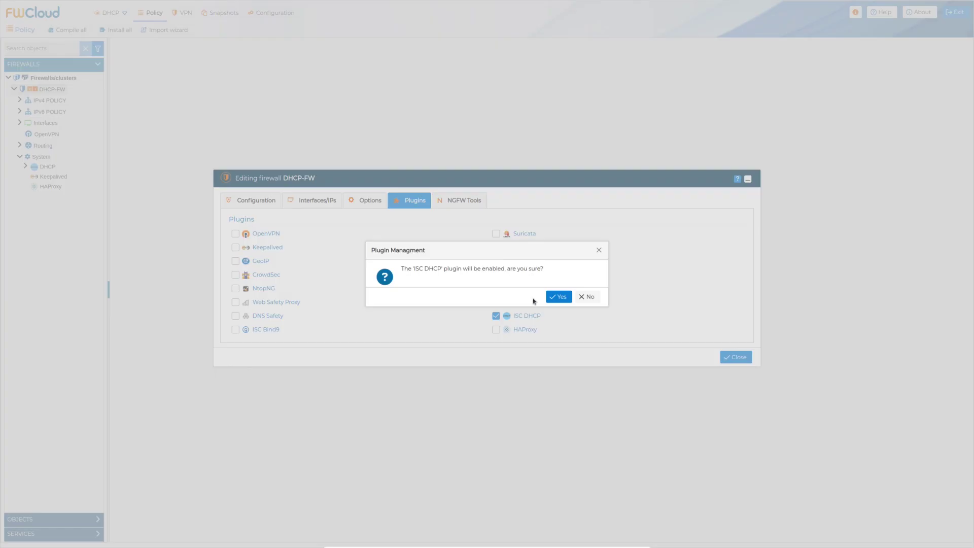
pyautogui.click(558, 297)
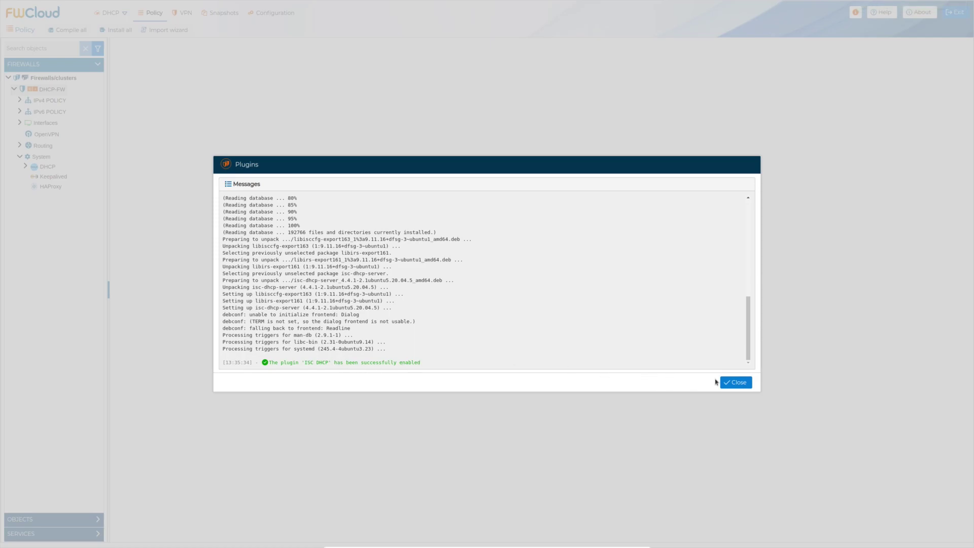
pyautogui.click(738, 382)
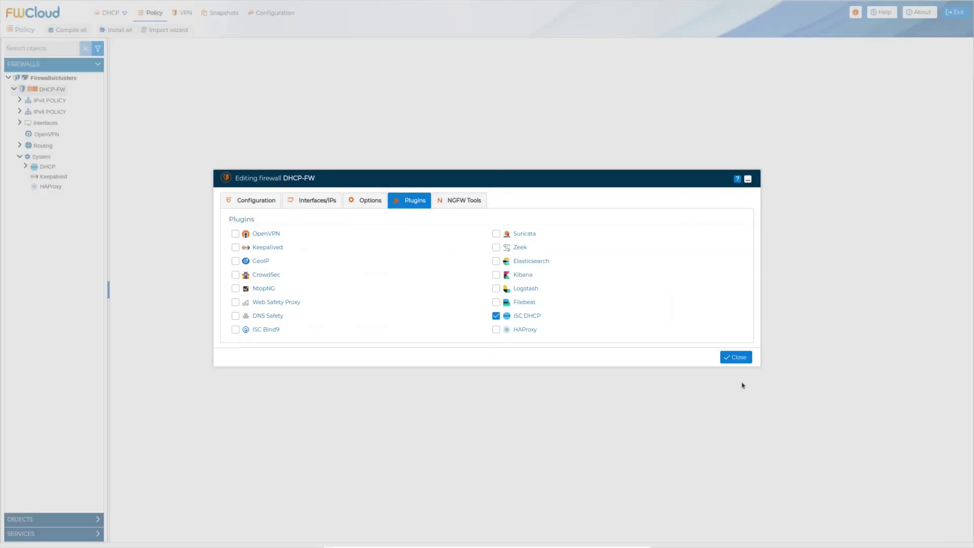
# Repeat the installed-package check for dhcp-server in the terminal, then return to FWCloud and close the DHCP-FW firewall's settings
pyautogui.hotkey('alt', 'Tab')
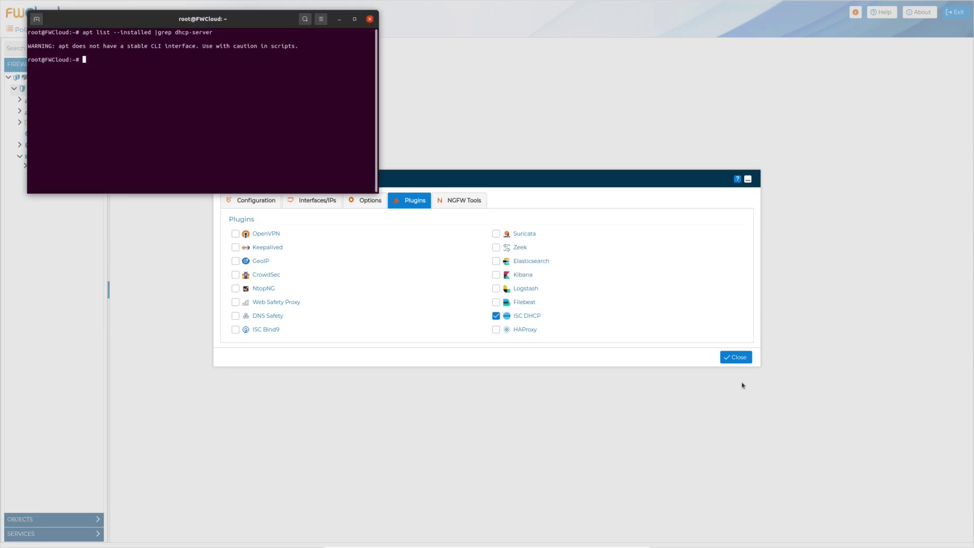
pyautogui.press('Up')
pyautogui.press('Return')
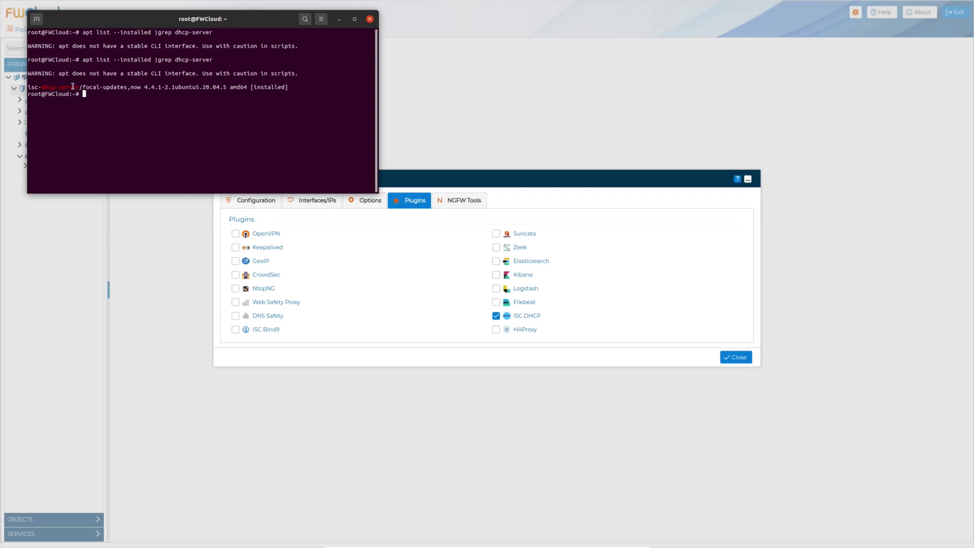
pyautogui.click(729, 327)
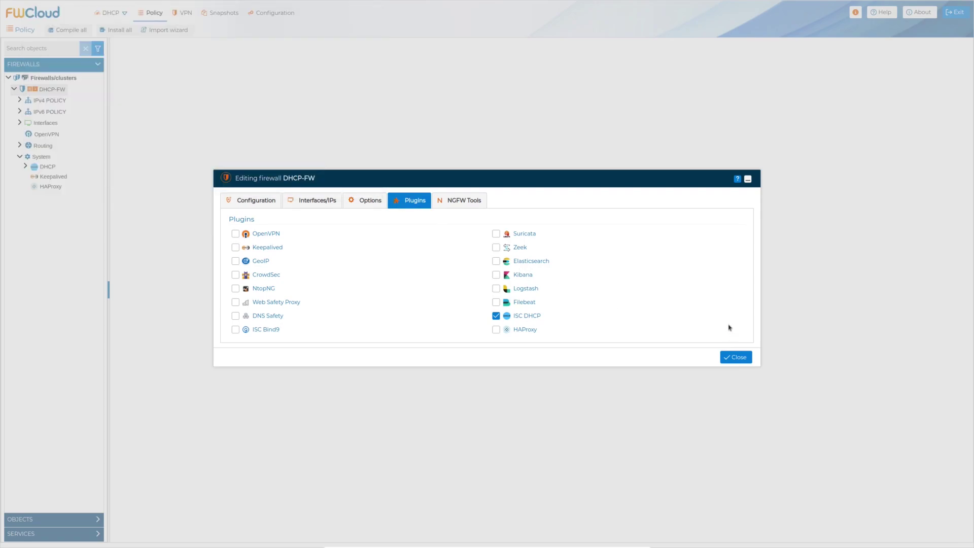
pyautogui.click(736, 357)
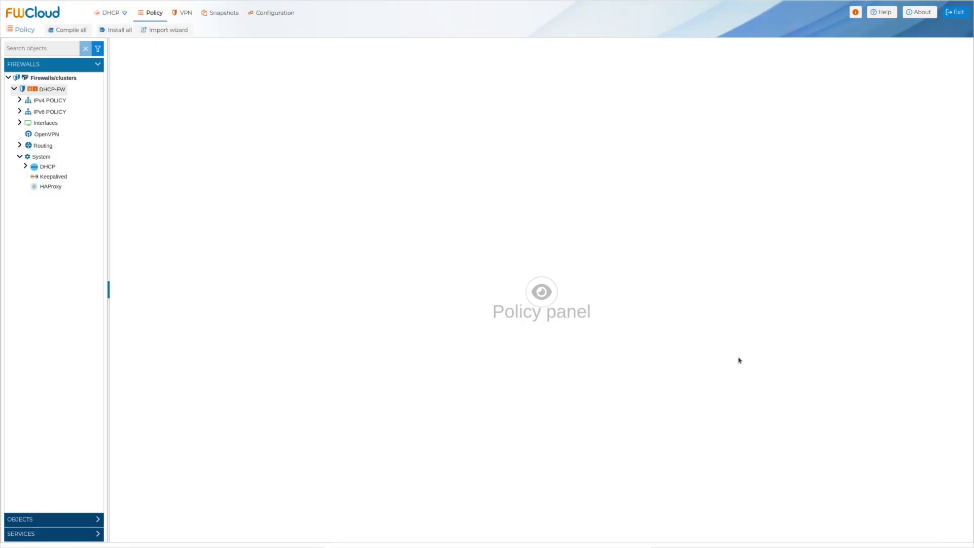
# Create a new rule in DHCP-FW's DHCP policy and set its type to Regular rule
pyautogui.click(40, 167)
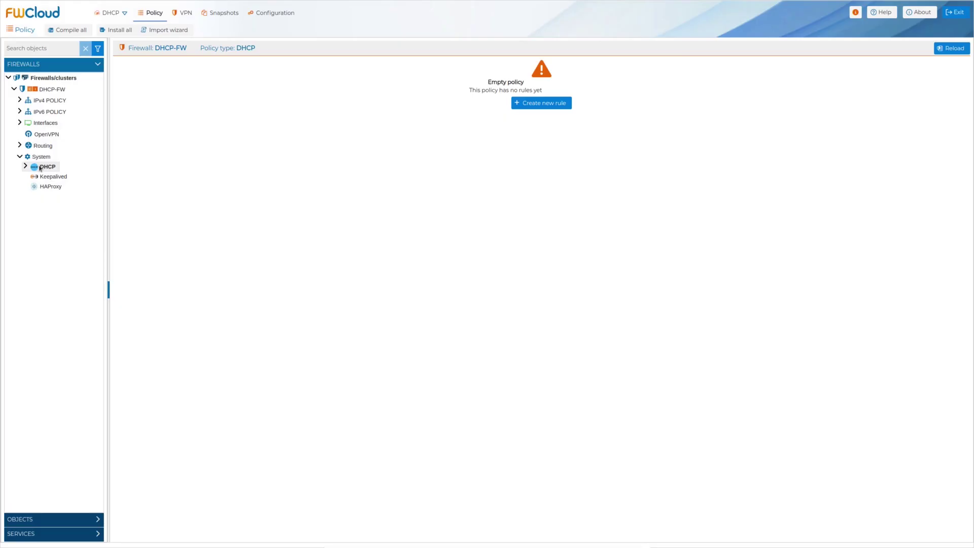
pyautogui.click(530, 103)
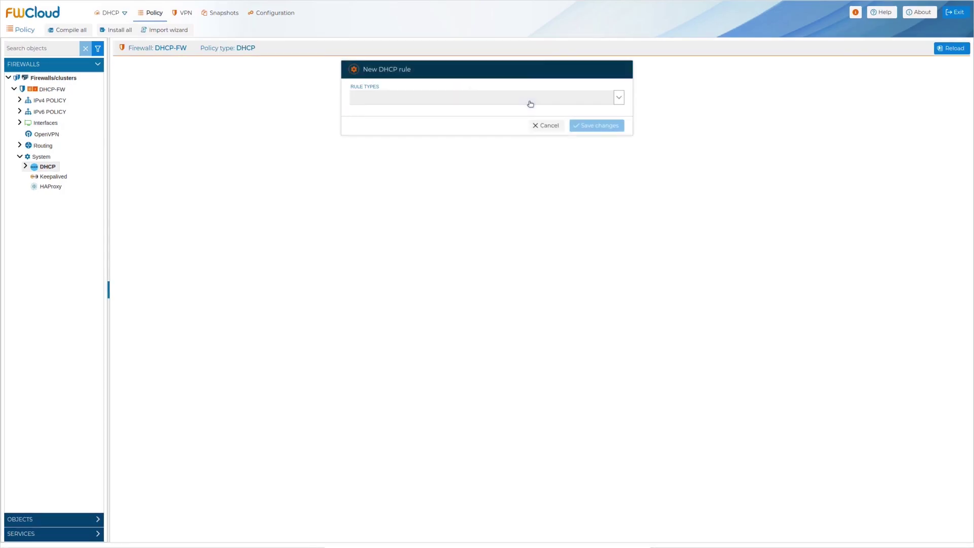
pyautogui.click(619, 98)
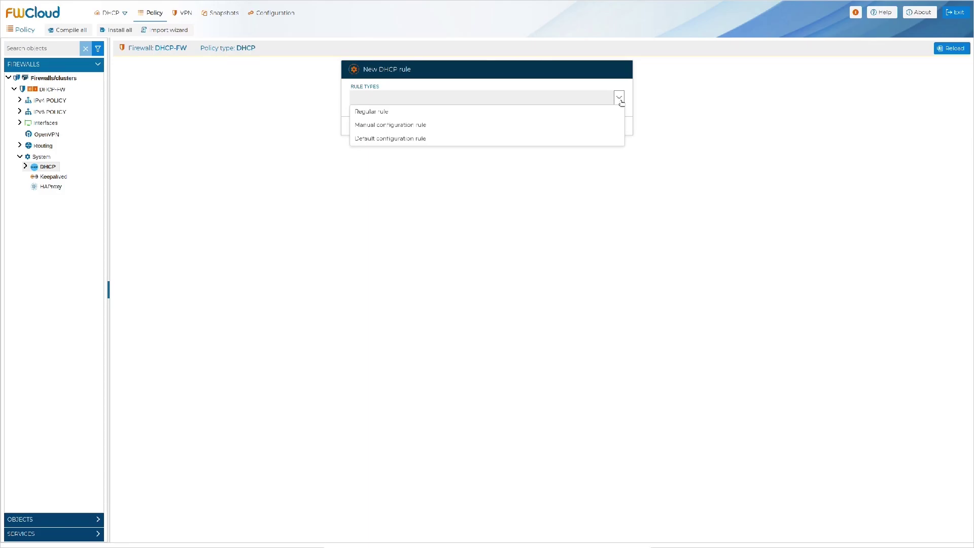
pyautogui.click(596, 112)
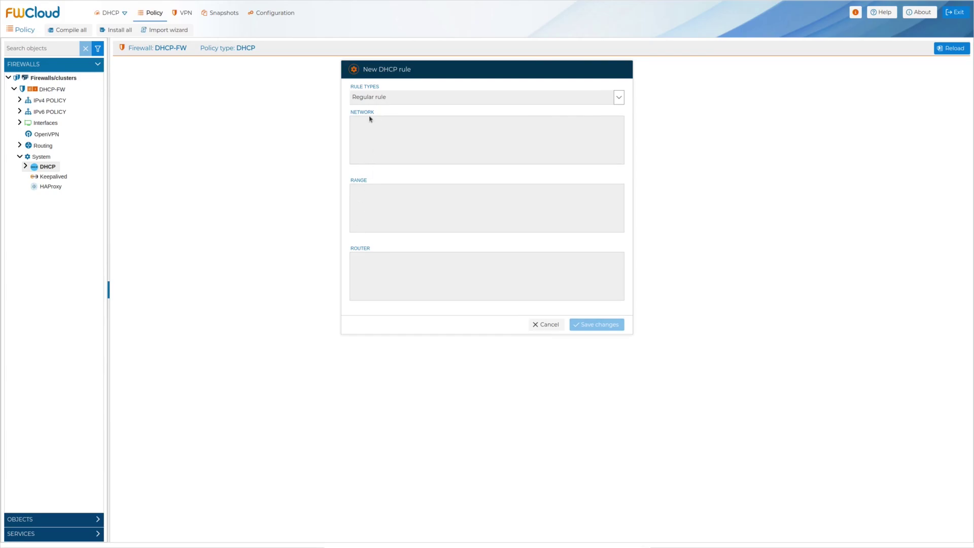
# Check the address and netmask of the dhcp-network object and assign it as the new DHCP rule's network
pyautogui.click(31, 520)
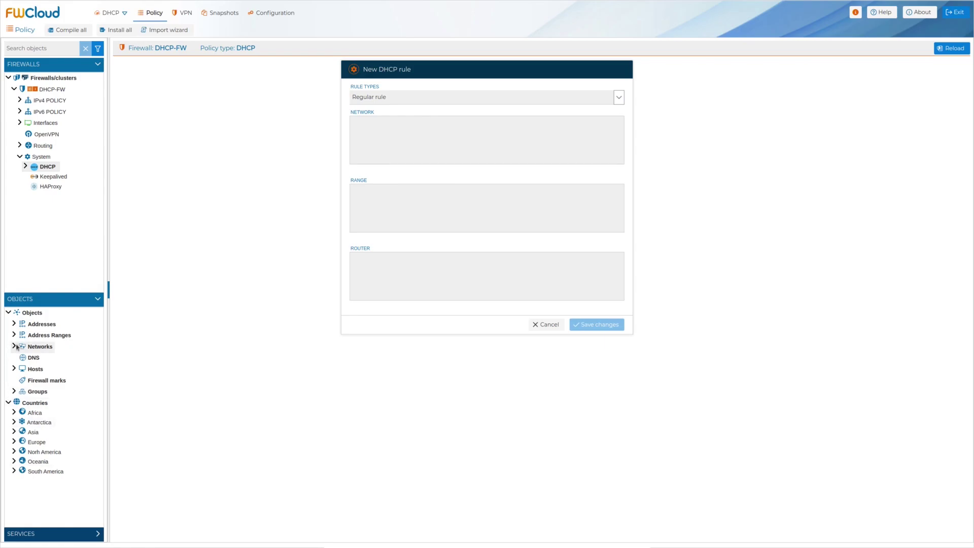
pyautogui.click(14, 346)
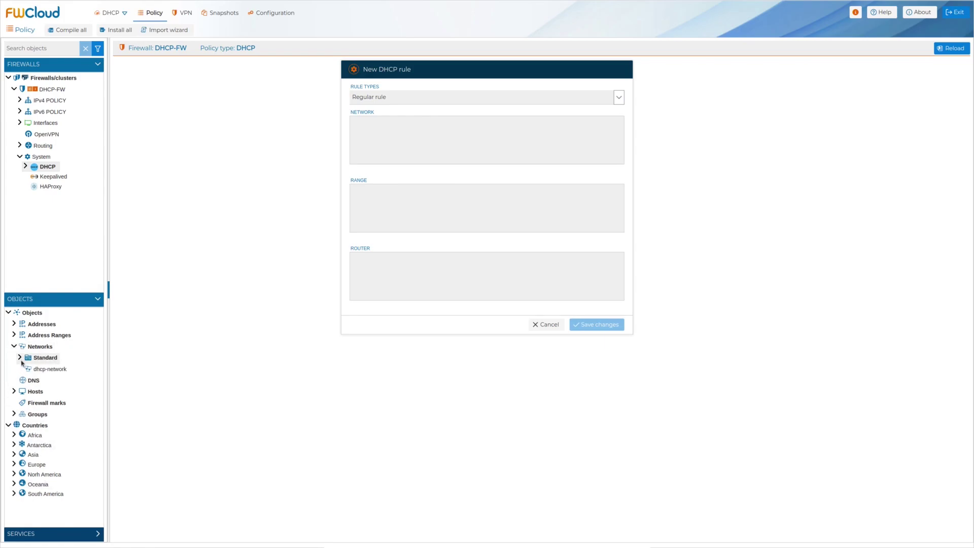
pyautogui.click(20, 359)
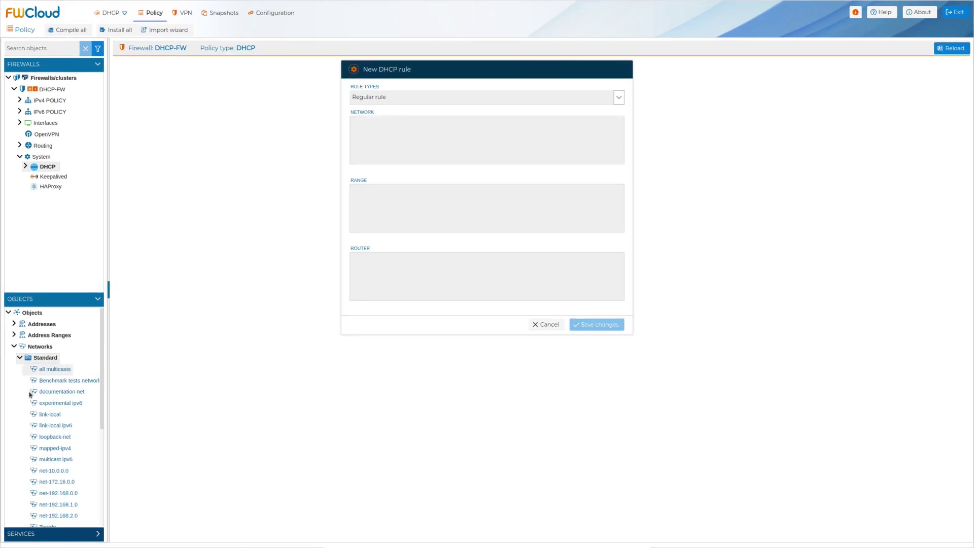
pyautogui.click(20, 358)
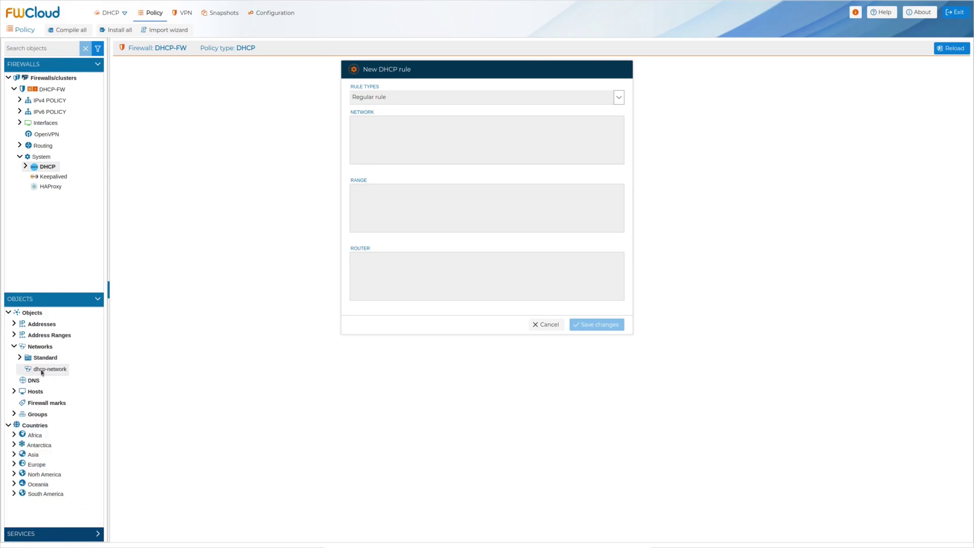
pyautogui.doubleClick(42, 371)
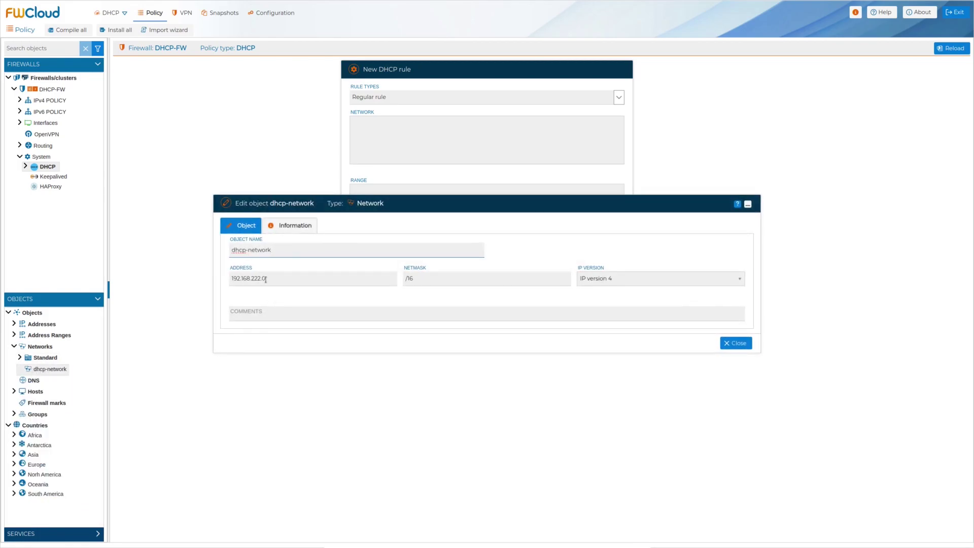
pyautogui.click(734, 343)
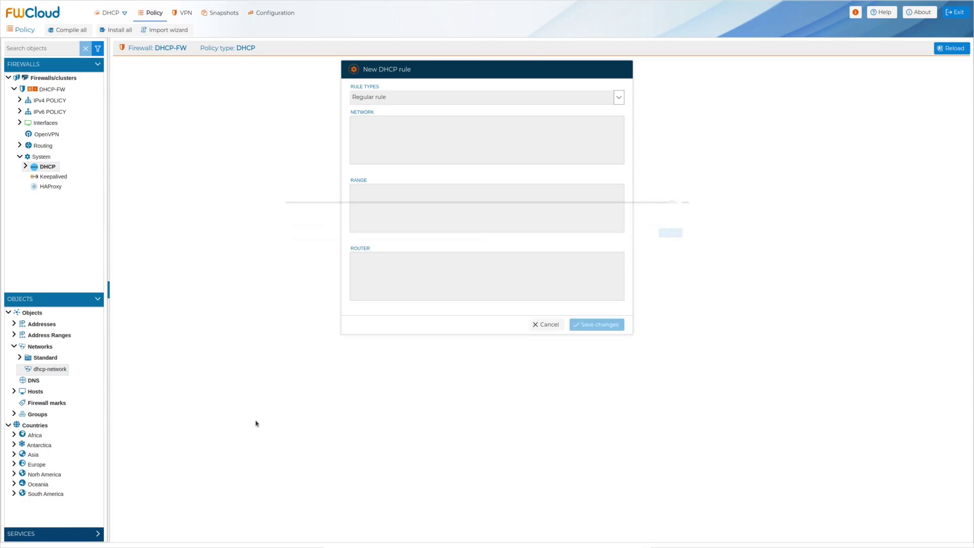
pyautogui.moveTo(51, 377); pyautogui.dragTo(420, 141)
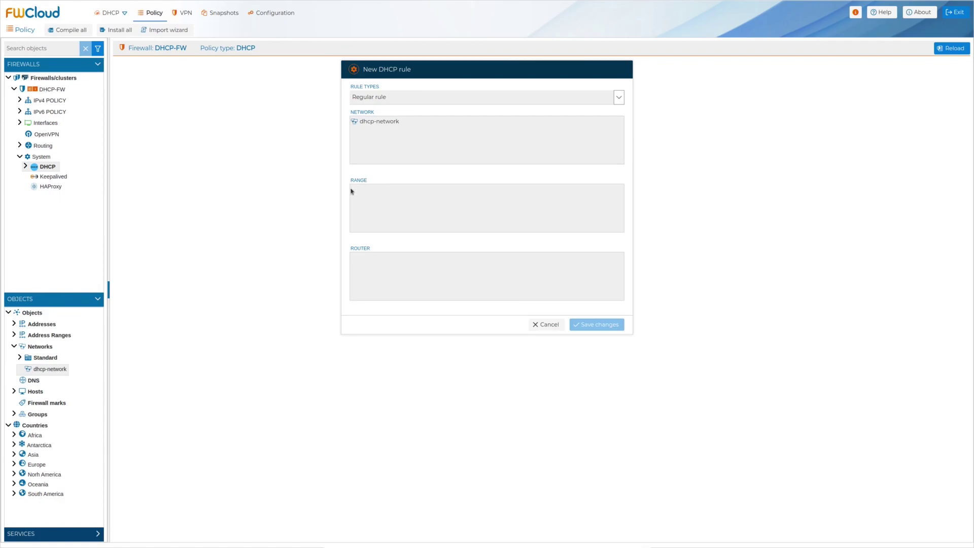
# Assign the 222-range address range object as the new DHCP rule's range
pyautogui.click(13, 334)
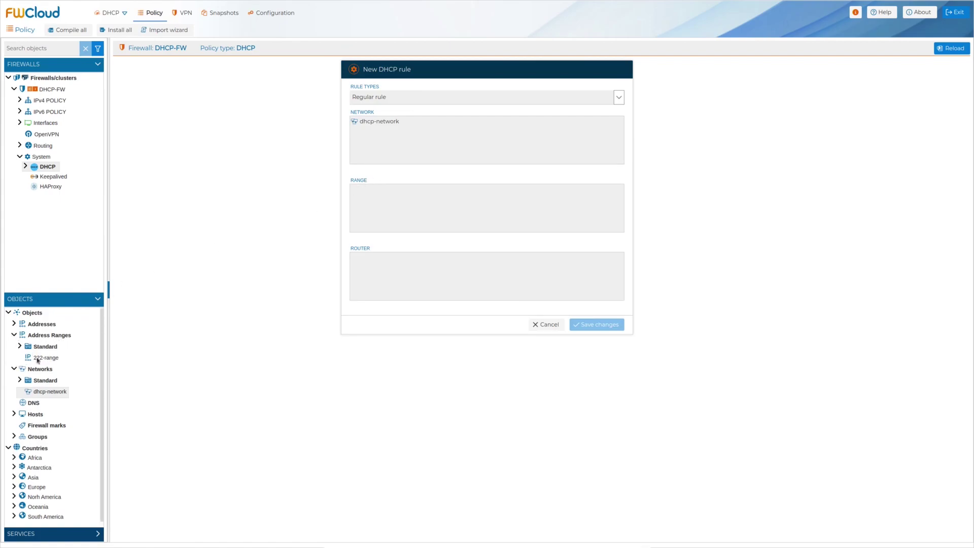
pyautogui.moveTo(38, 361)
pyautogui.moveTo(38, 360); pyautogui.dragTo(397, 209)
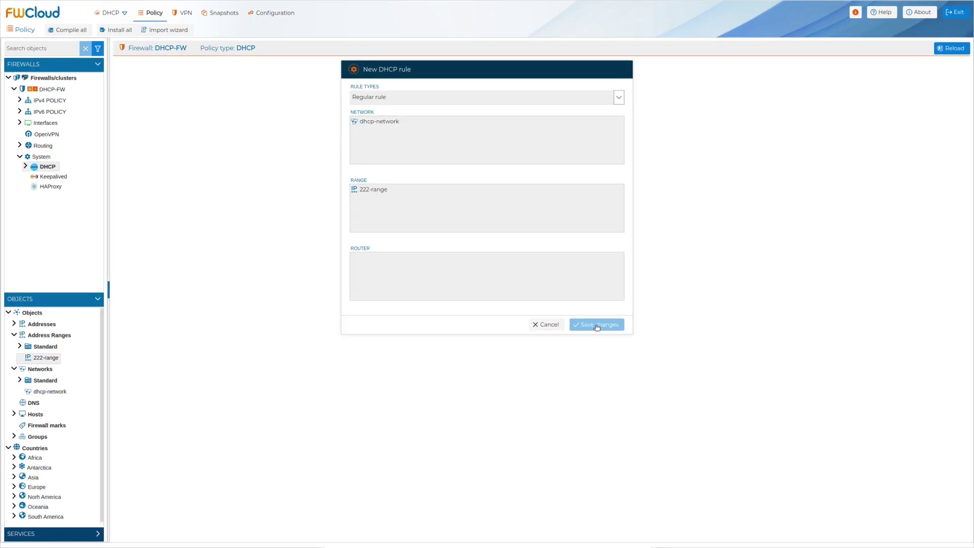
# Assign the enp0s3 interface address (192.168.222.131) as the DHCP rule's router and save the rule
pyautogui.click(20, 123)
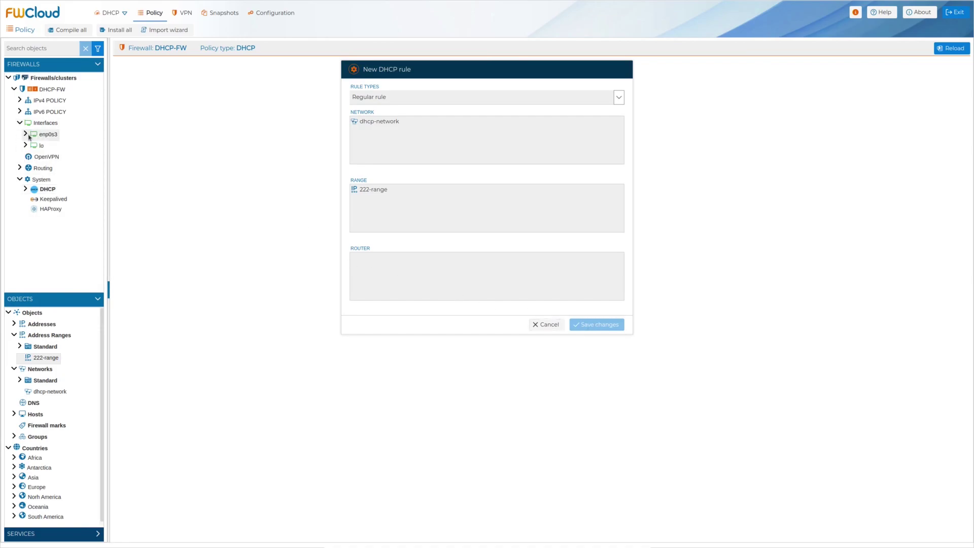
pyautogui.click(25, 134)
pyautogui.moveTo(56, 149); pyautogui.dragTo(401, 286)
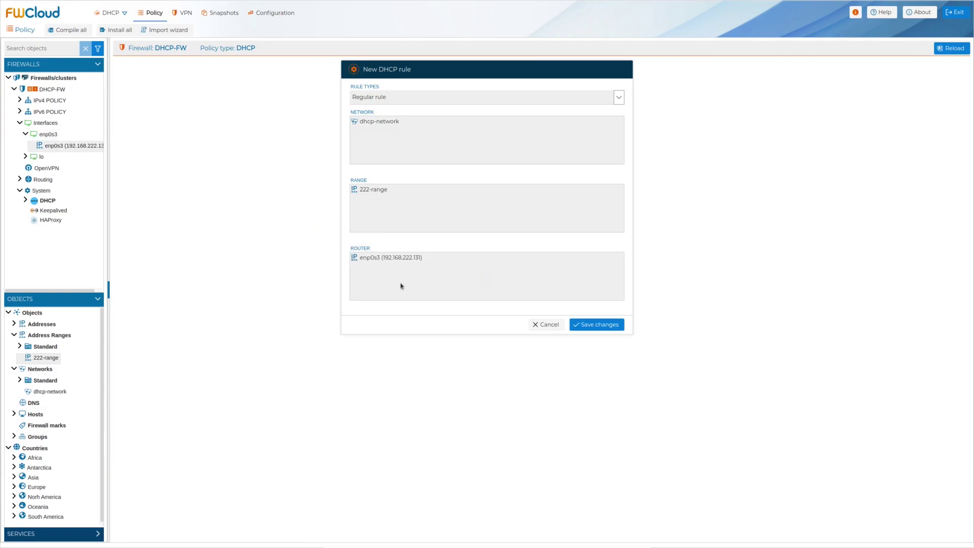
pyautogui.click(600, 329)
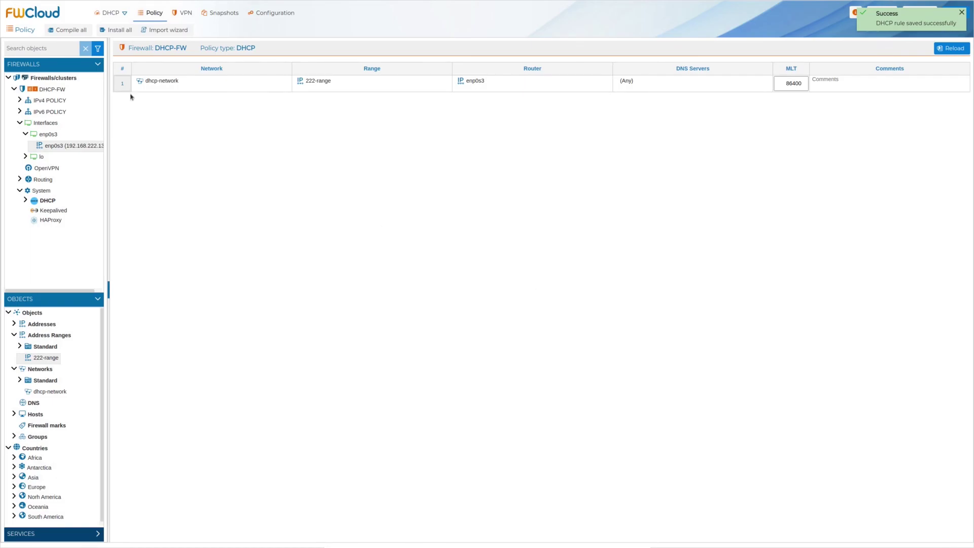
# Compile DHCP rule 1 on its own and review the generated subnet configuration
pyautogui.rightClick(127, 84)
pyautogui.click(171, 90)
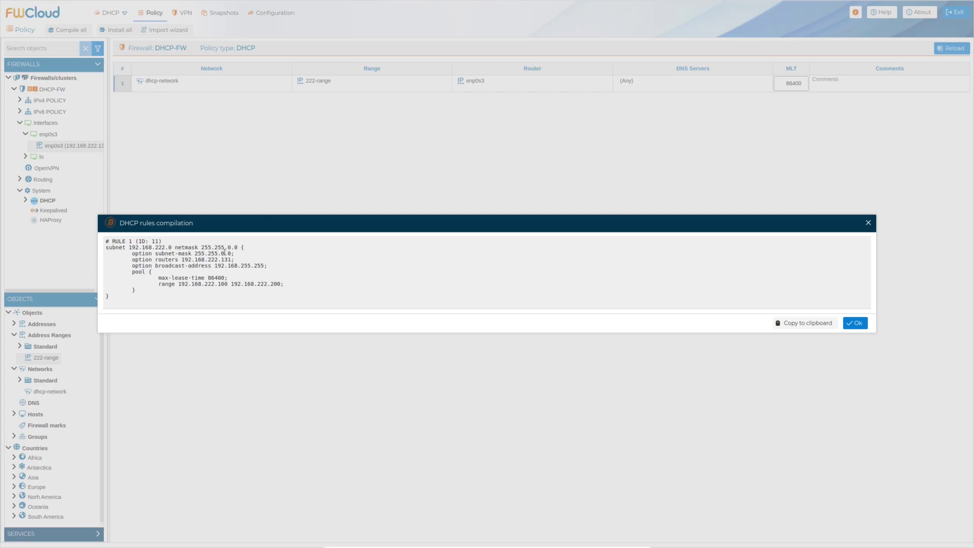
pyautogui.click(857, 323)
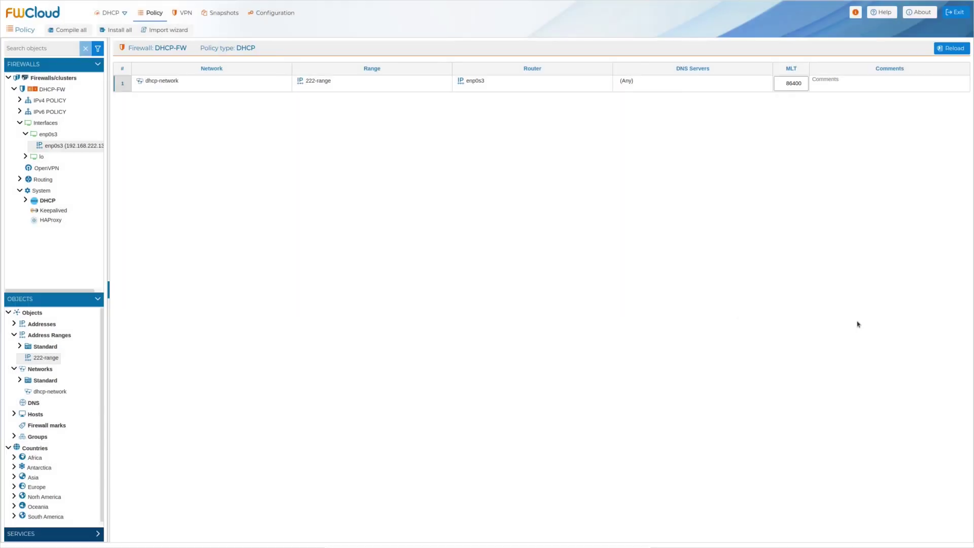
# Set the netmask of the dhcp-network object to /24 and save the change
pyautogui.click(65, 393)
pyautogui.doubleClick(64, 394)
pyautogui.doubleClick(441, 276)
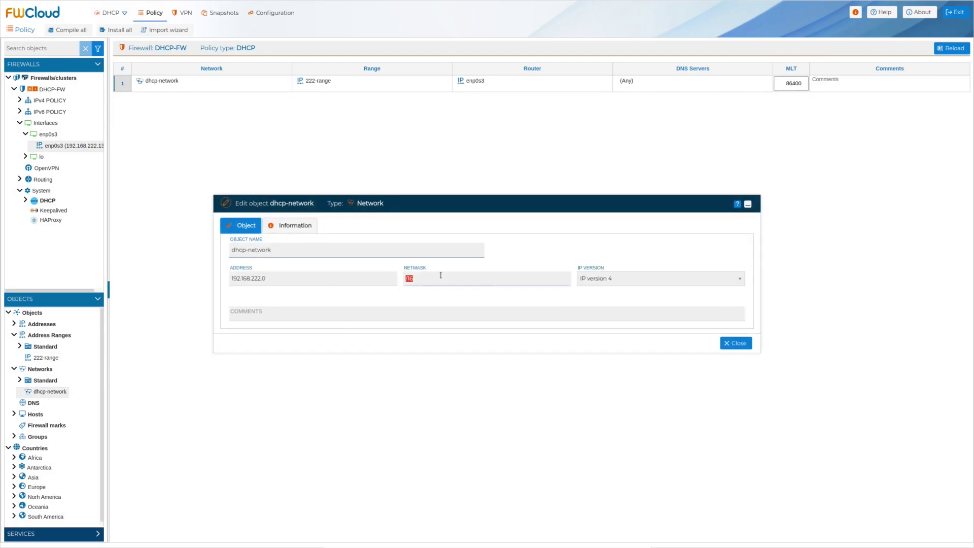
pyautogui.write('/24')
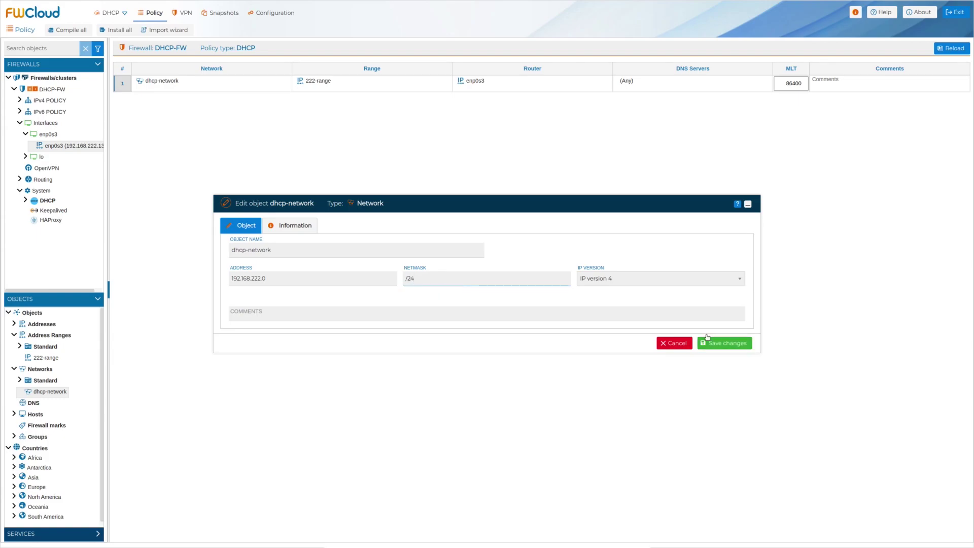
pyautogui.click(708, 340)
# Recompile DHCP rule 1 and check the netmask and broadcast address in the generated configuration
pyautogui.rightClick(126, 83)
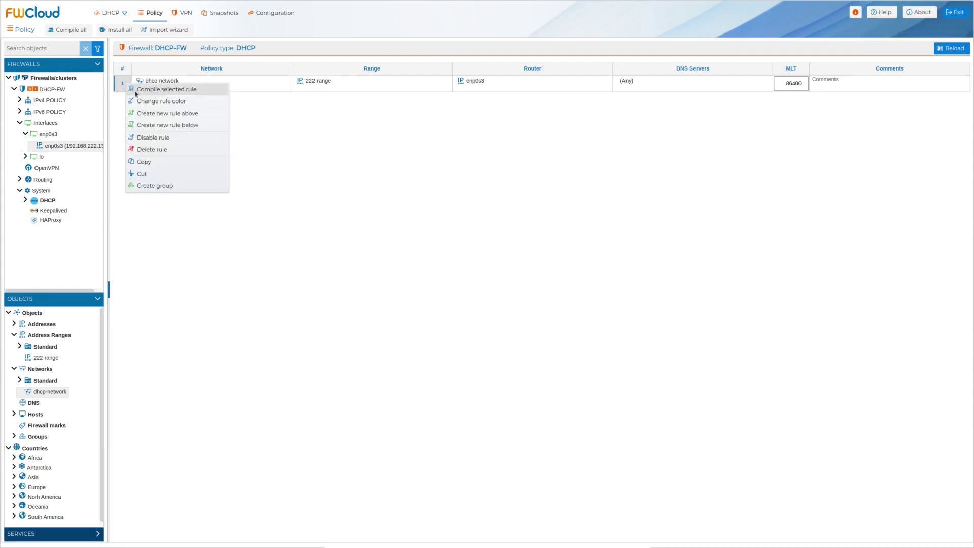
pyautogui.click(141, 90)
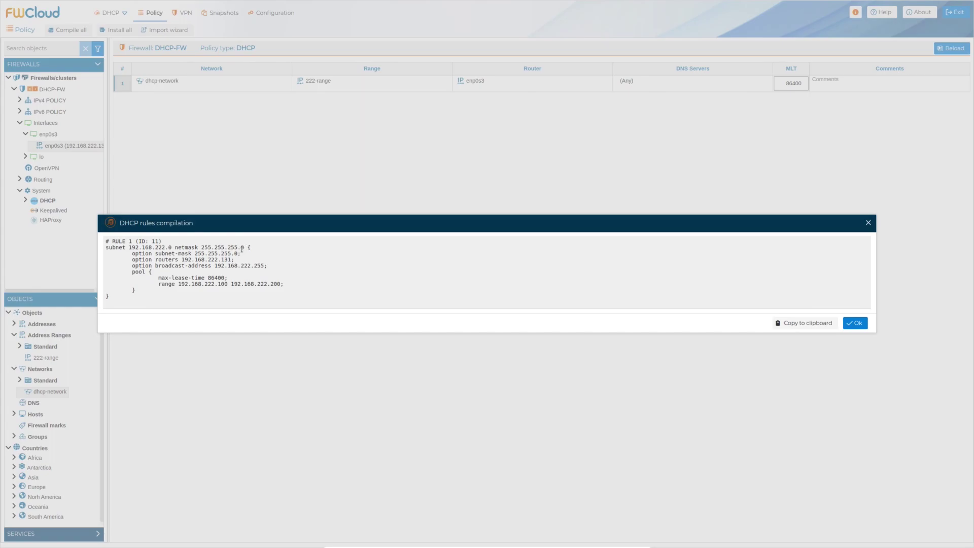
pyautogui.click(861, 324)
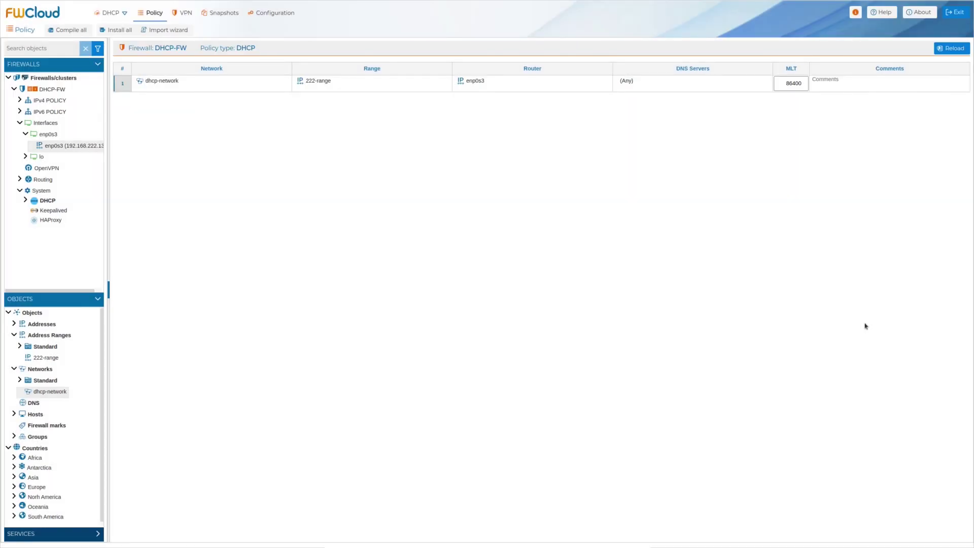
# Compile the complete DHCP policy of DHCP-FW, review the output, and install the DHCP configuration on the firewall
pyautogui.rightClick(50, 204)
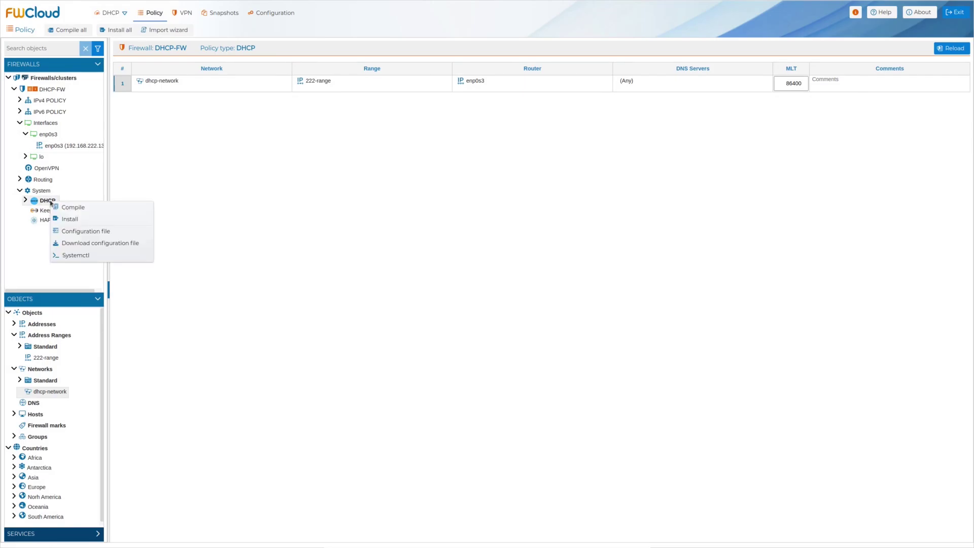
pyautogui.click(75, 208)
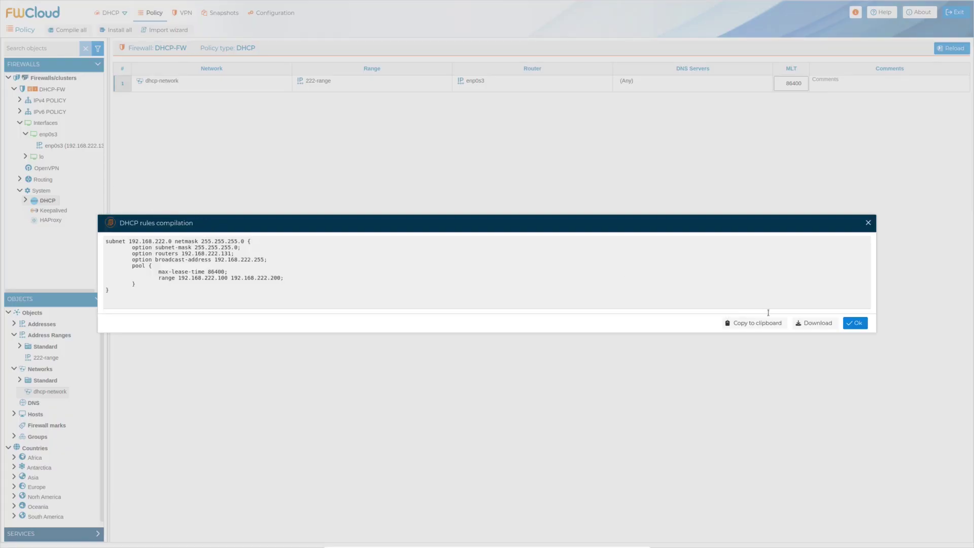
pyautogui.press('Escape')
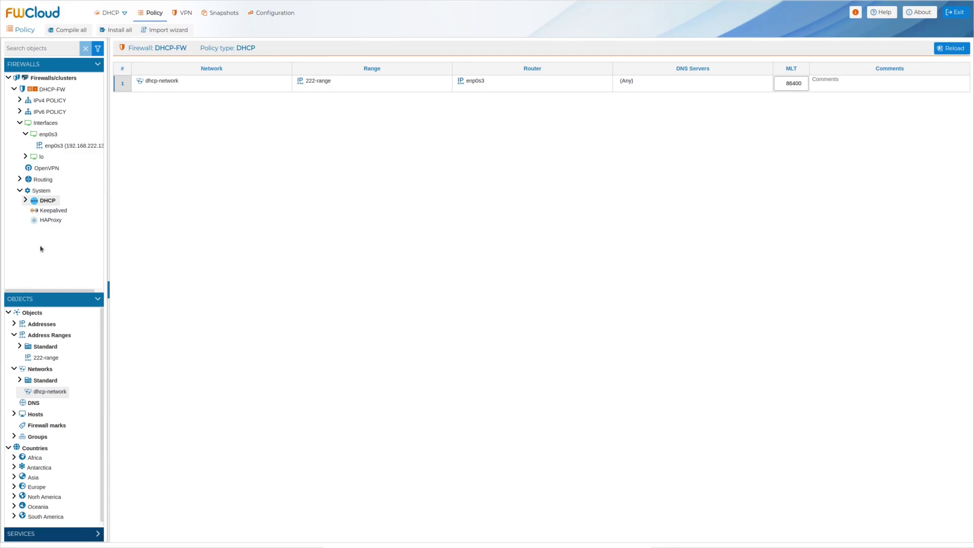
pyautogui.rightClick(44, 202)
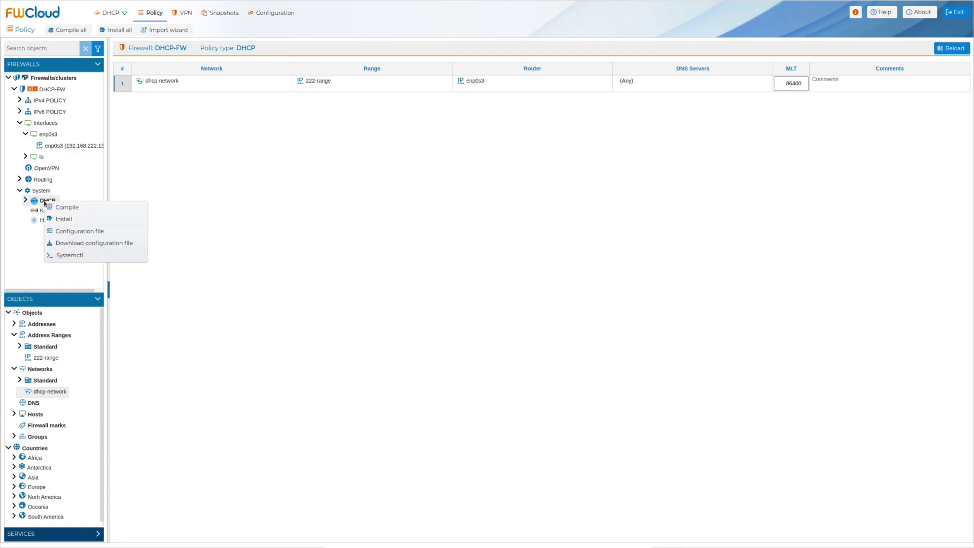
pyautogui.click(67, 223)
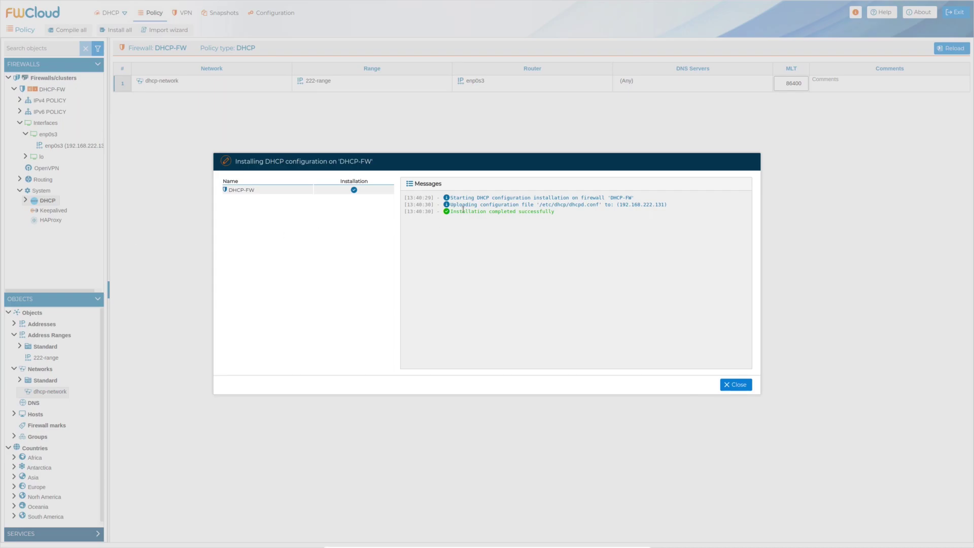
pyautogui.click(737, 385)
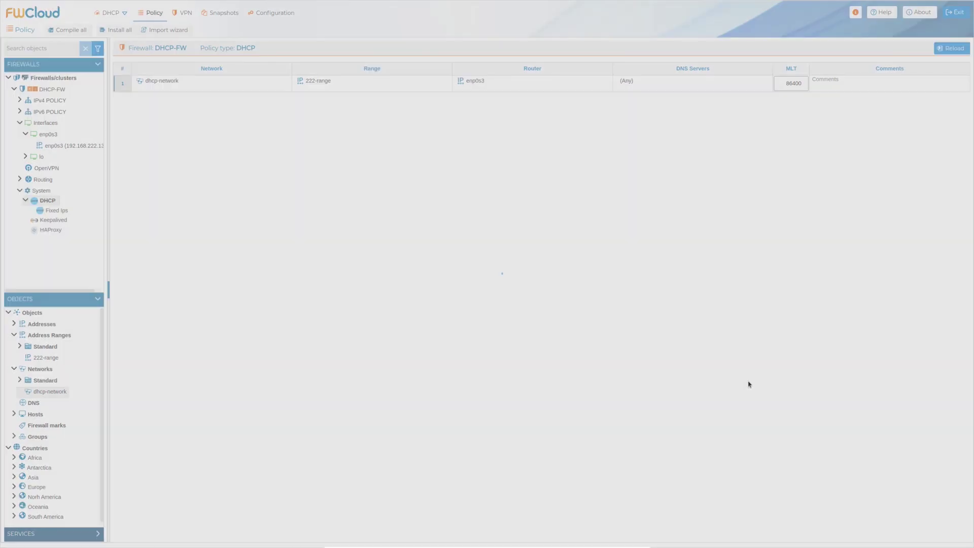
# Switch to the terminal, change to /etc/dhcp, clear the output, and display dhcpd.conf to check the installed configuration
pyautogui.hotkey('alt', 'Tab')
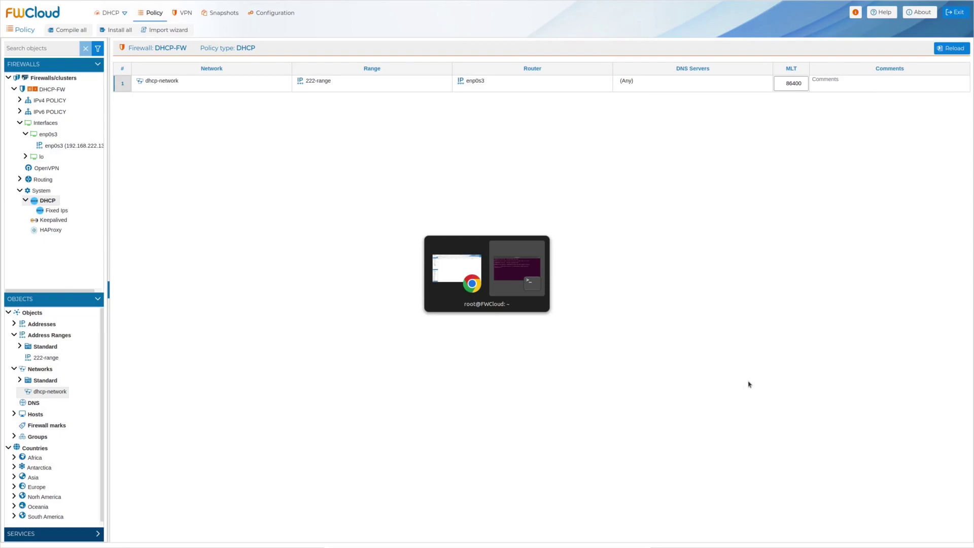
pyautogui.write('cd ')
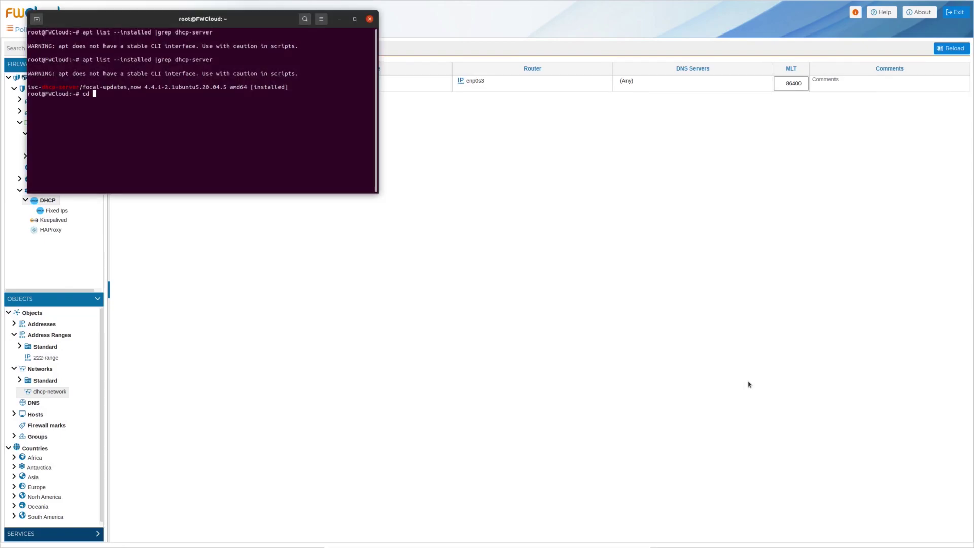
pyautogui.write('/etc/dhcp')
pyautogui.press('Return')
pyautogui.write('clear')
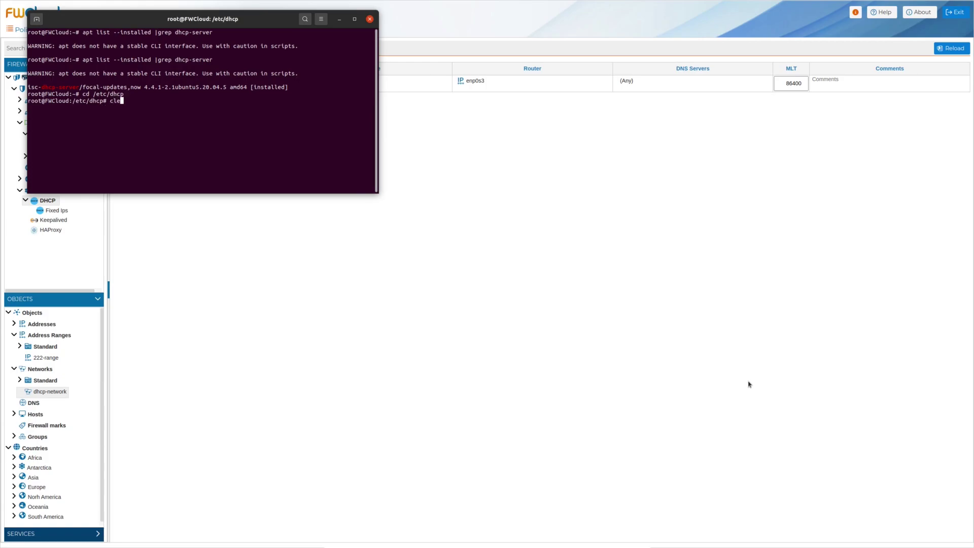
pyautogui.press('Return')
pyautogui.write('c')
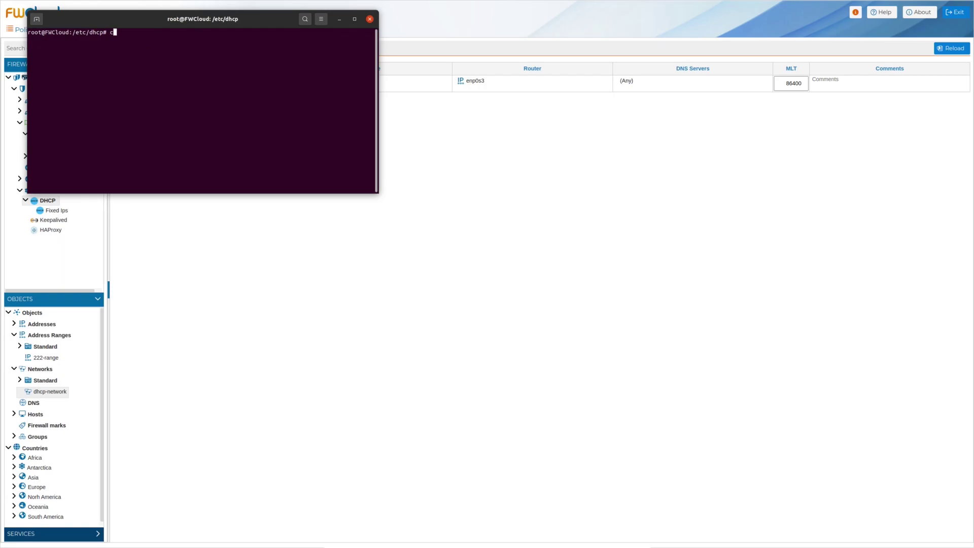
pyautogui.write('at dhcpd.conf')
pyautogui.press('Return')
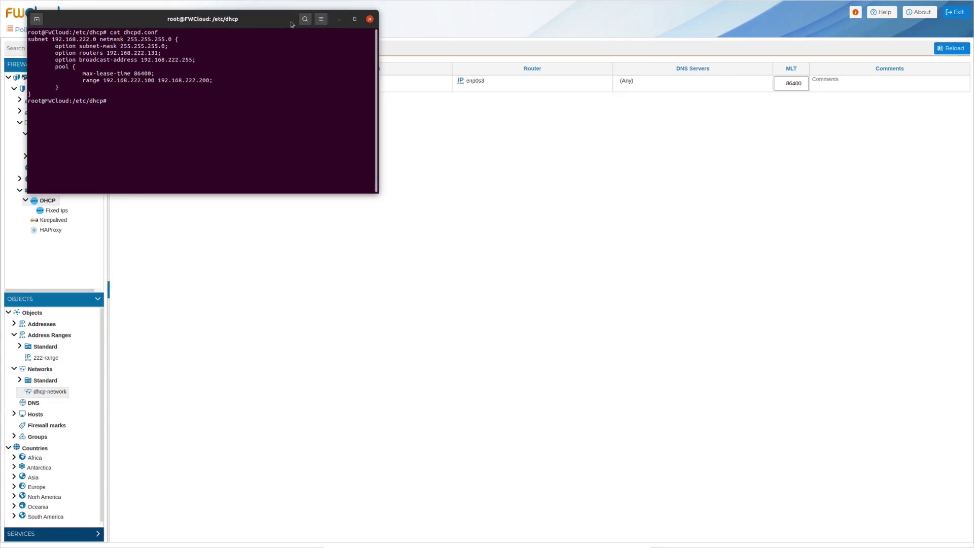
pyautogui.click(339, 19)
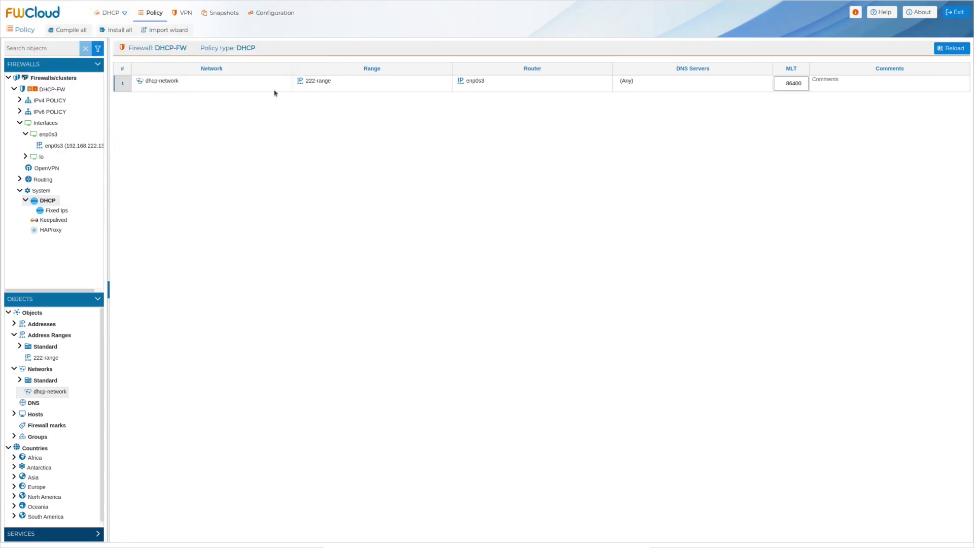
# Create a default configuration rule below DHCP rule 1, save it, and review its configuration text without editing
pyautogui.rightClick(127, 90)
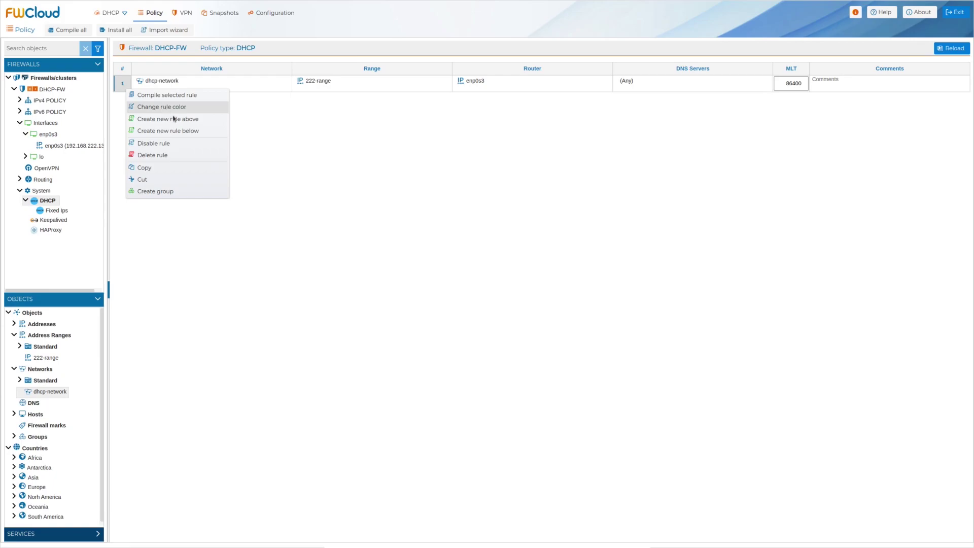
pyautogui.click(185, 131)
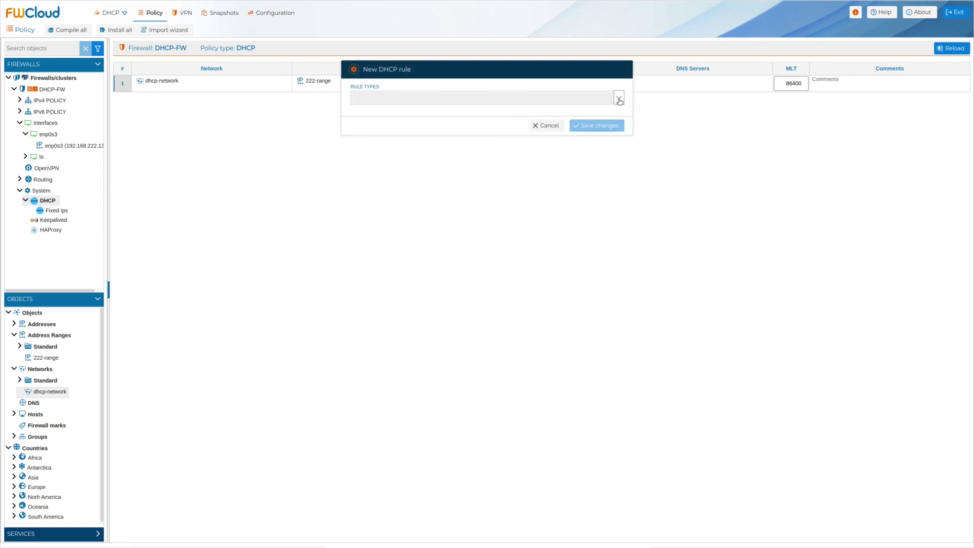
pyautogui.click(620, 100)
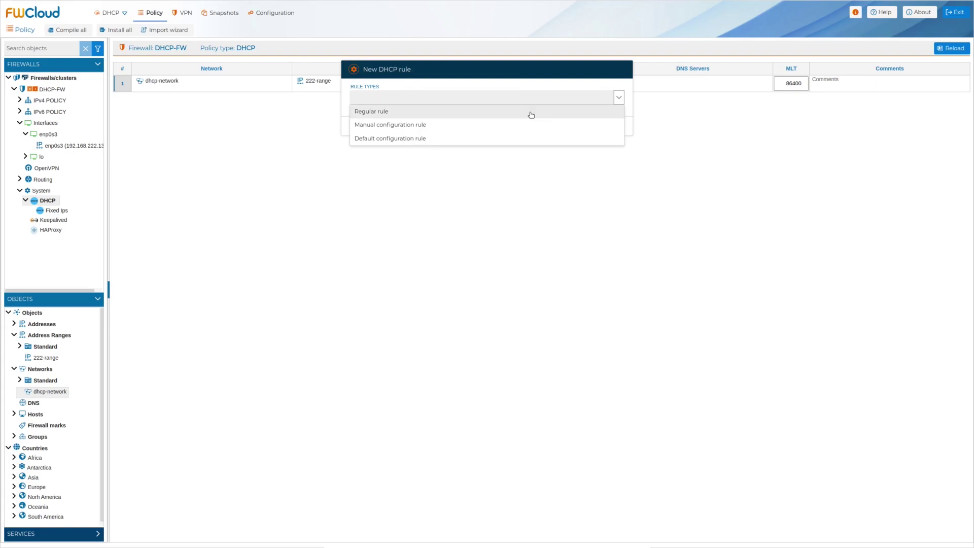
pyautogui.click(424, 138)
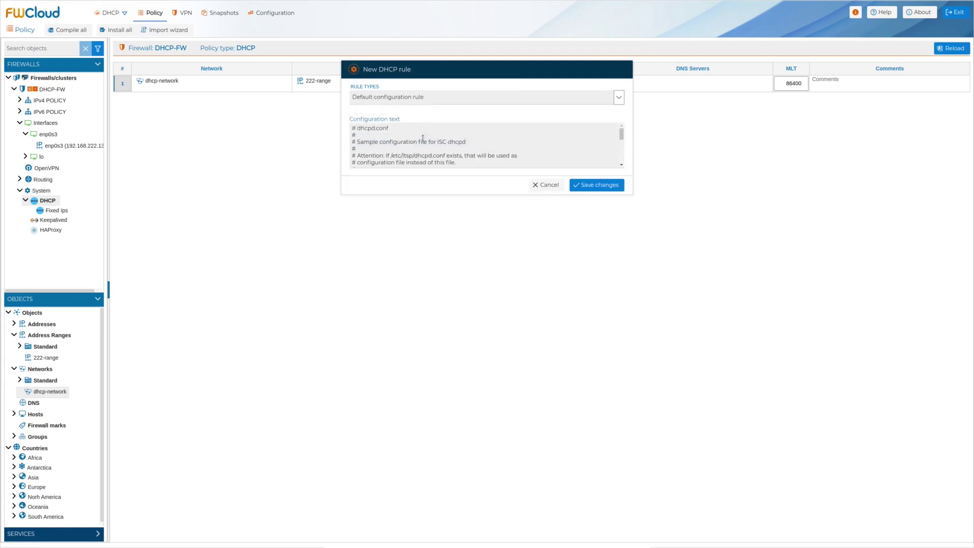
pyautogui.click(596, 186)
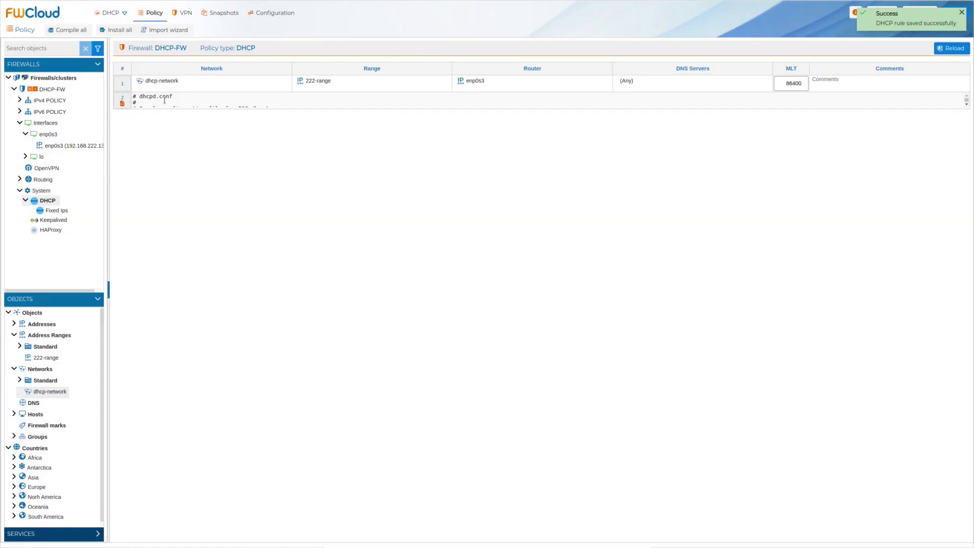
pyautogui.doubleClick(165, 100)
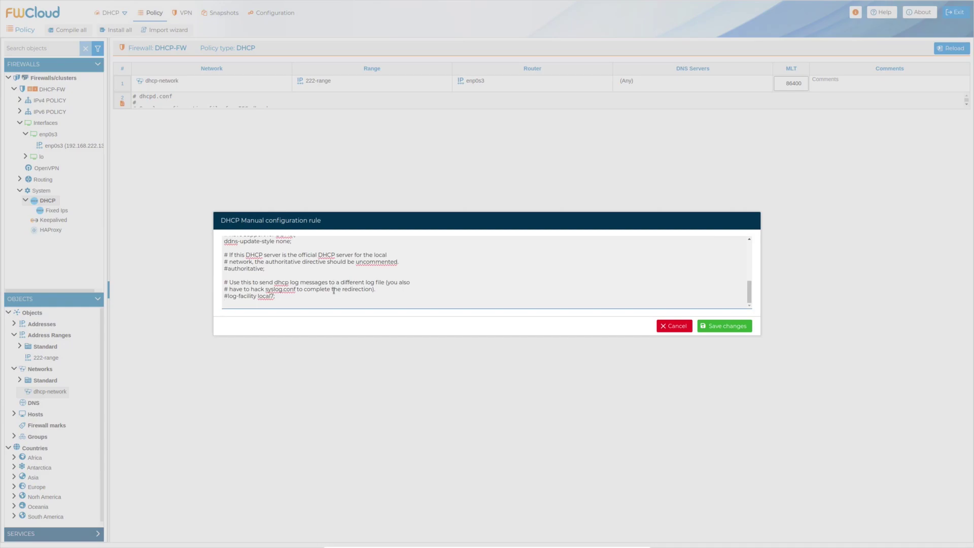
pyautogui.scroll(10, 333, 290)
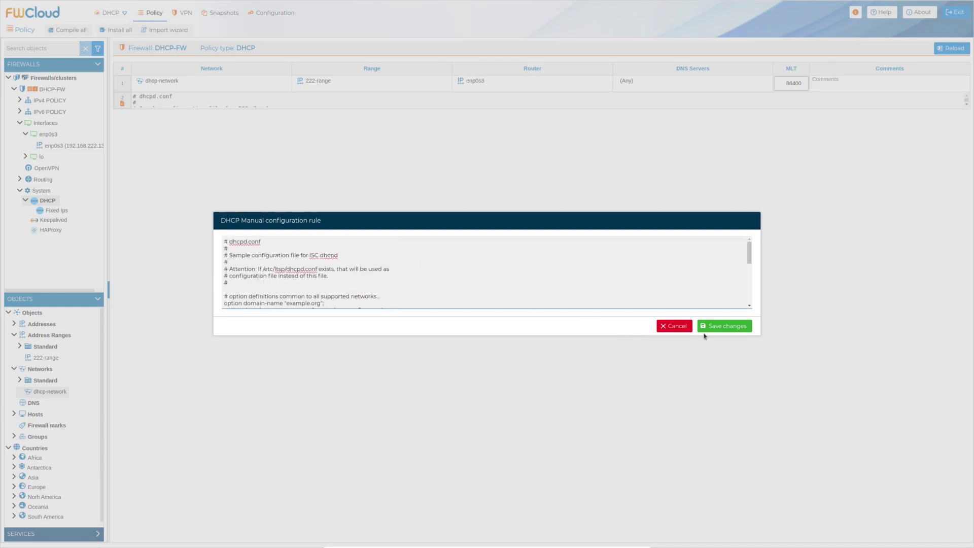
pyautogui.click(680, 327)
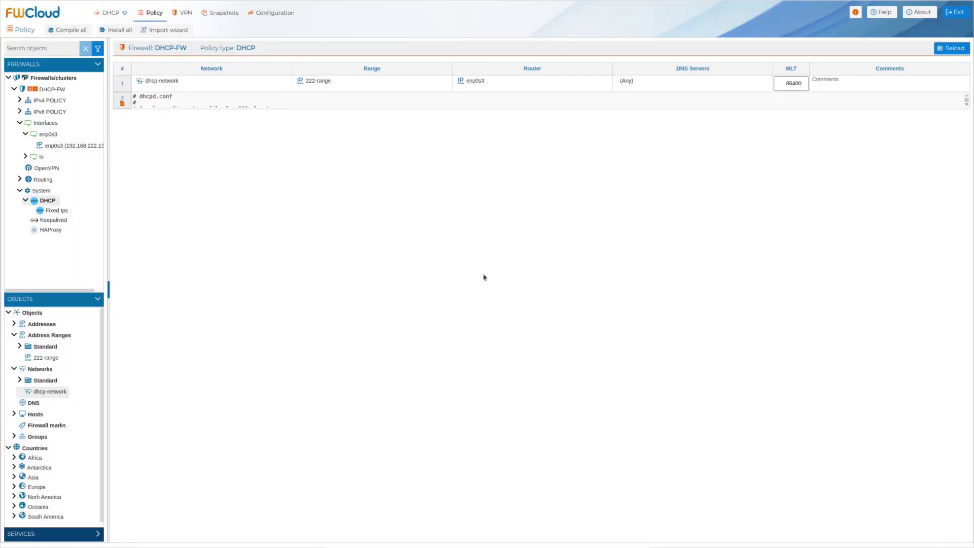
# Compile the complete DHCP policy and examine where the default configuration text falls relative to the subnet block
pyautogui.rightClick(51, 200)
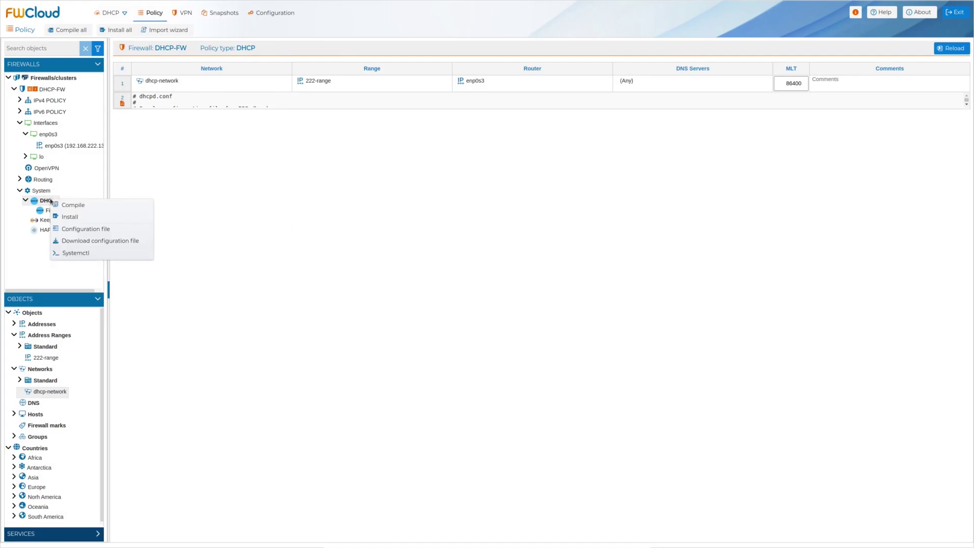
pyautogui.click(85, 210)
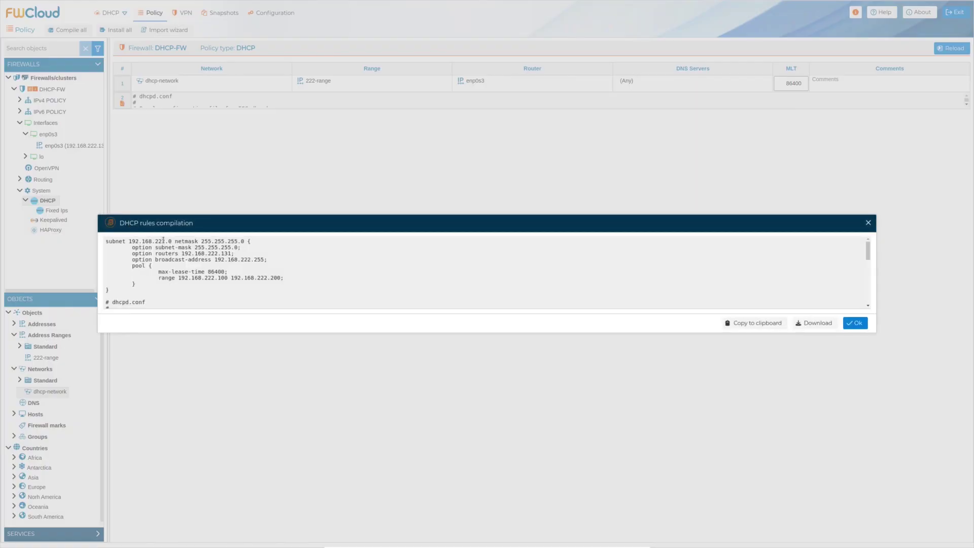
pyautogui.scroll(-10, 172, 292)
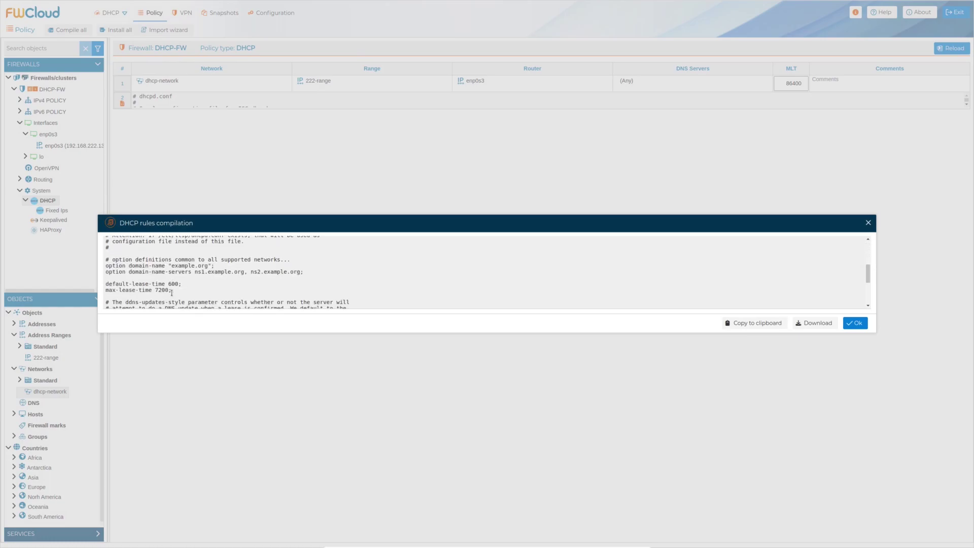
pyautogui.scroll(-1, 172, 292)
pyautogui.scroll(12, 171, 293)
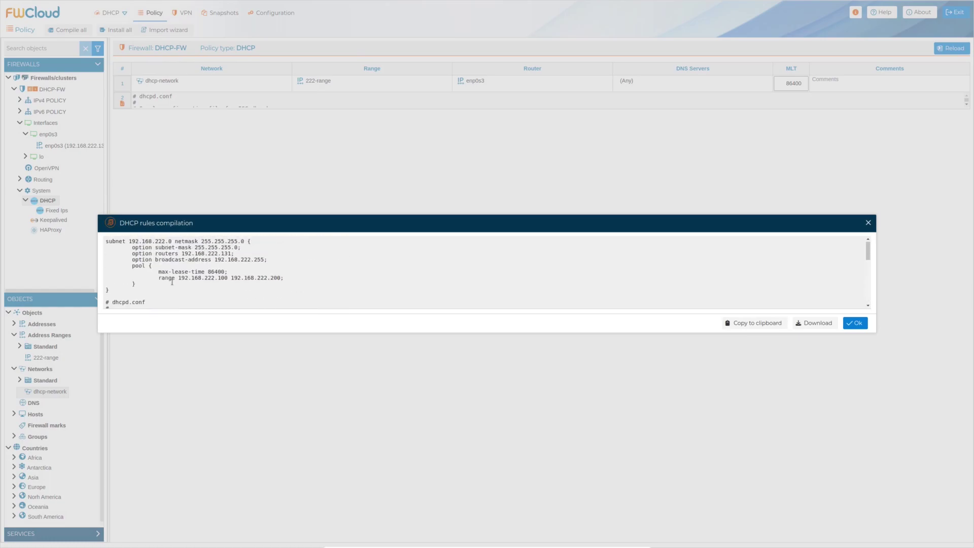
pyautogui.click(855, 322)
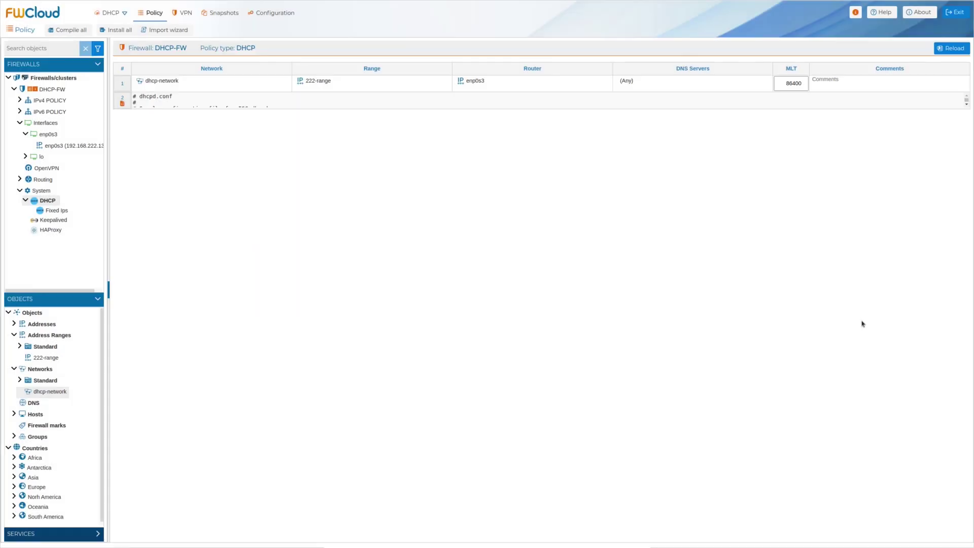
# Move the dhcp-network rule below the default configuration rule and recompile the DHCP policy to check the output order
pyautogui.rightClick(124, 88)
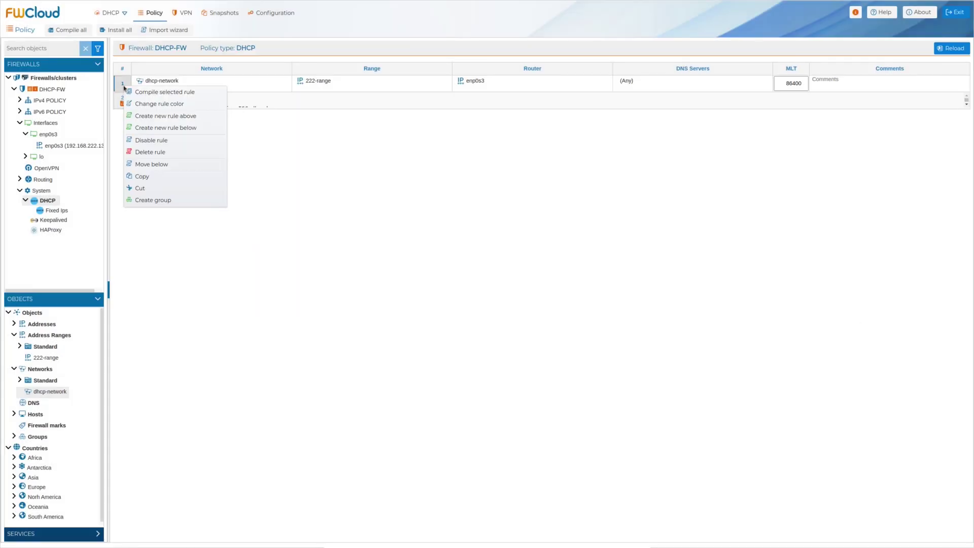
pyautogui.click(172, 164)
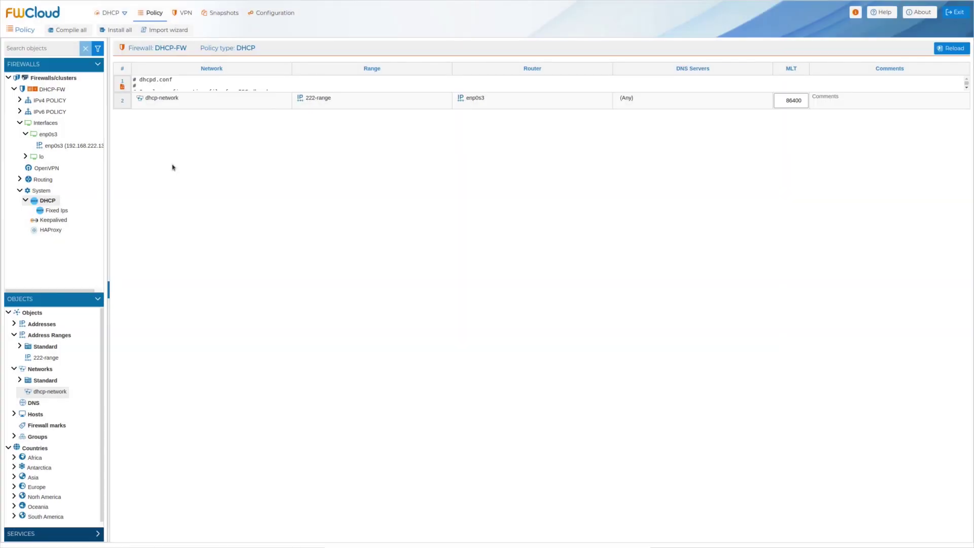
pyautogui.rightClick(48, 203)
pyautogui.click(67, 208)
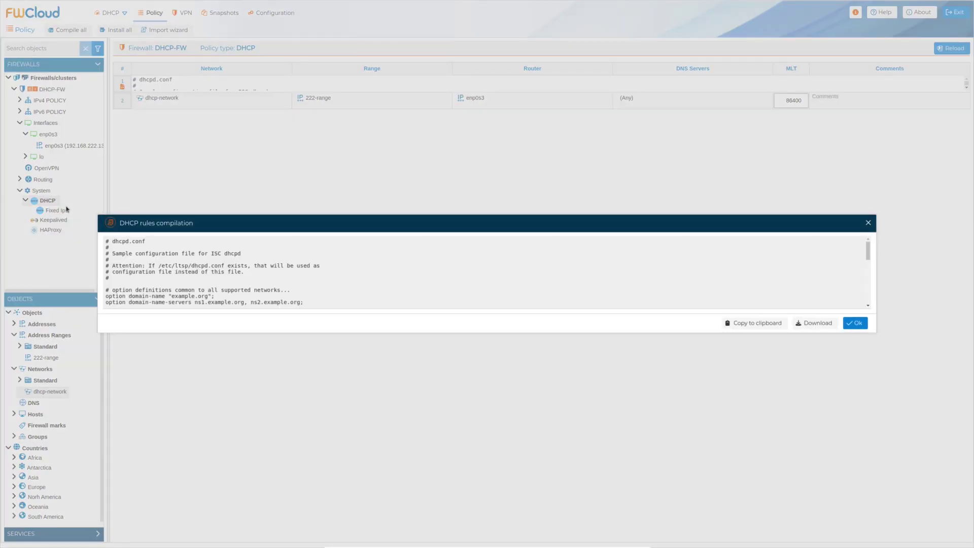
pyautogui.scroll(-15, 169, 259)
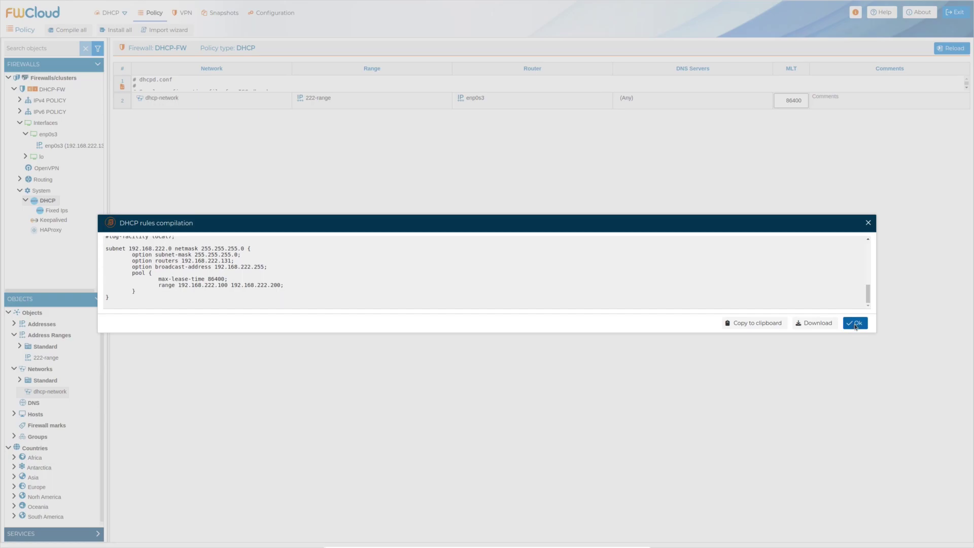
pyautogui.click(855, 323)
# Add a manual configuration rule below rule 2 containing "# End of configuration file", then reopen its text and save it
pyautogui.rightClick(126, 108)
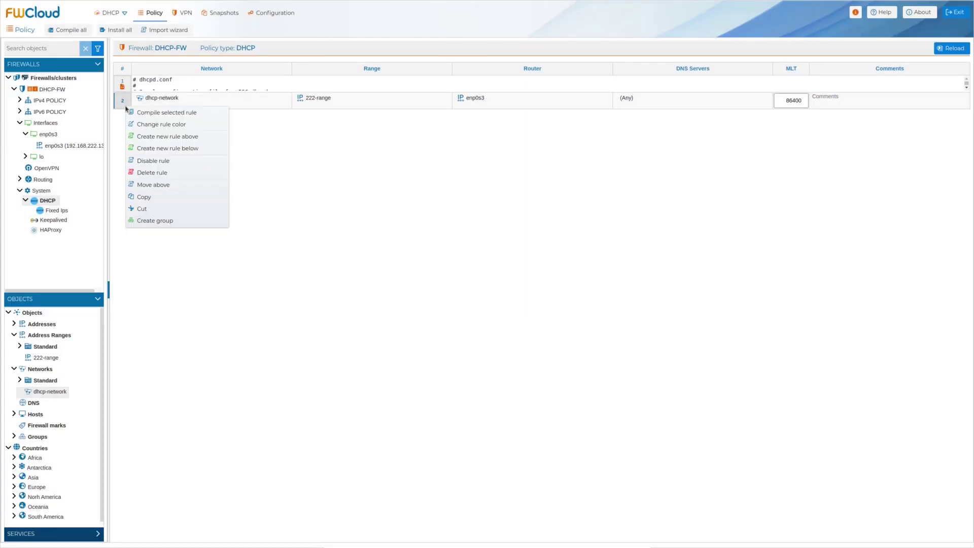
pyautogui.click(163, 145)
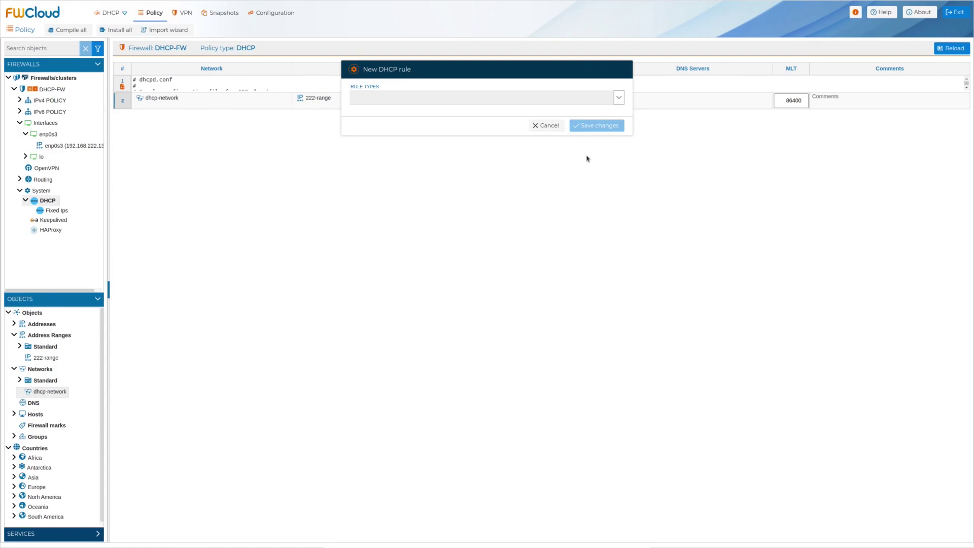
pyautogui.click(618, 98)
pyautogui.click(504, 126)
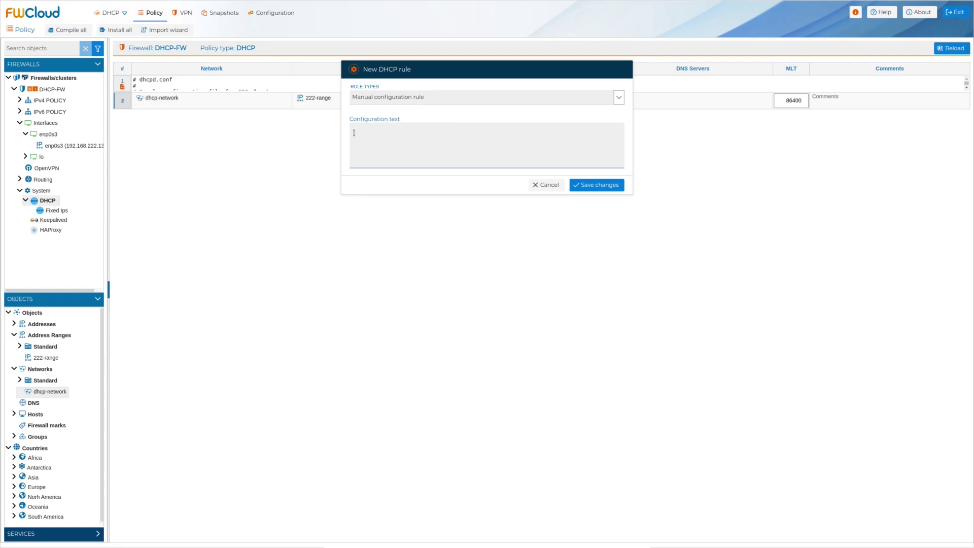
pyautogui.write('# End of configuration file')
pyautogui.hotkey('ctrl', 'Return')
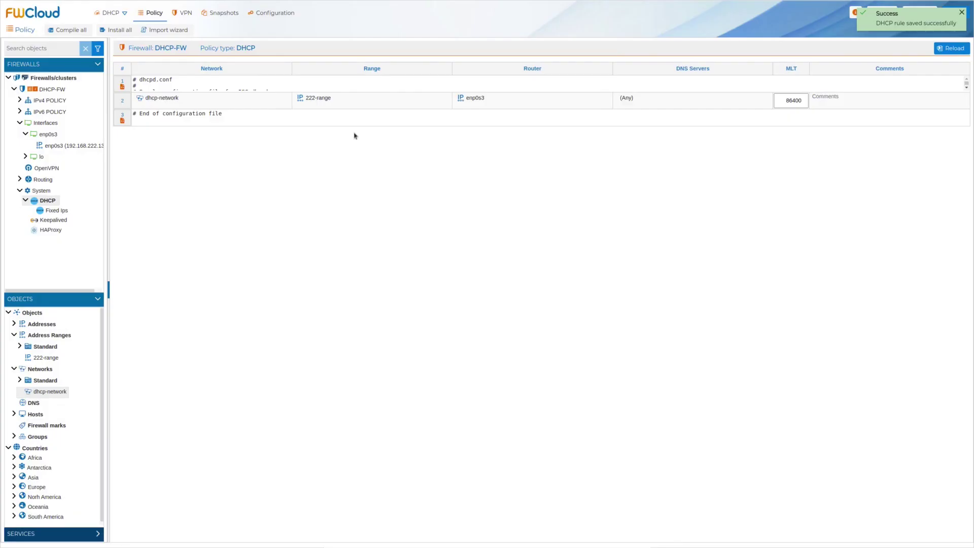
pyautogui.doubleClick(228, 119)
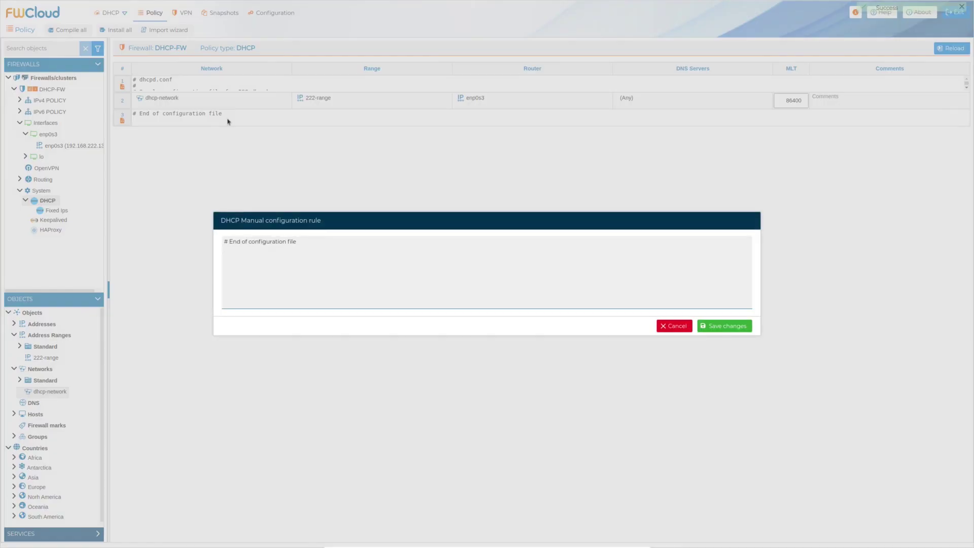
pyautogui.click(727, 327)
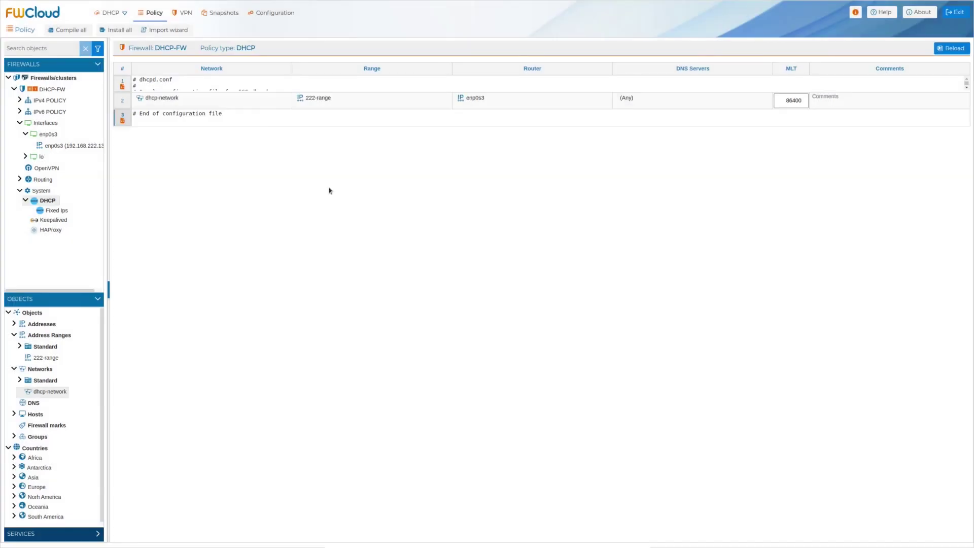
# Compile the complete DHCP policy and check the position of the manual end-of-file comment in the output
pyautogui.rightClick(54, 203)
pyautogui.click(71, 206)
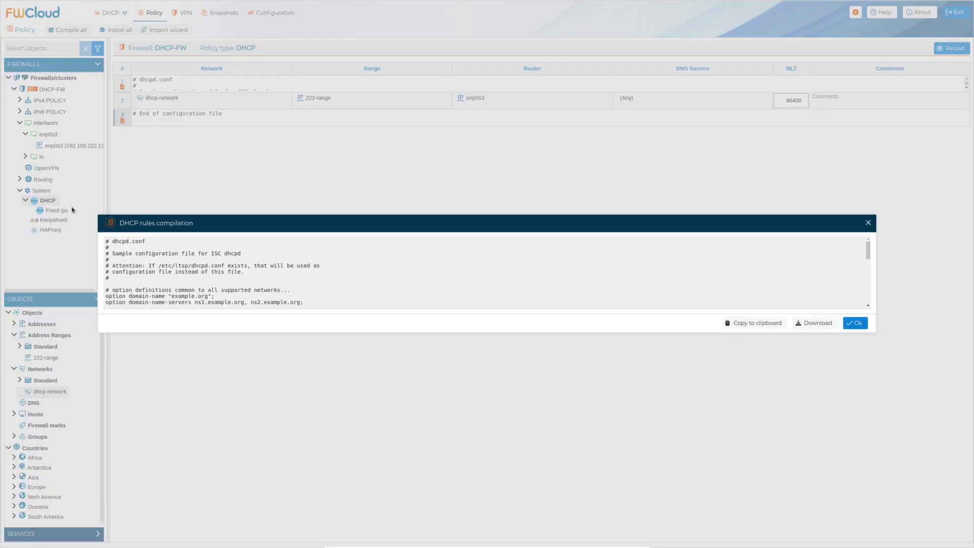
pyautogui.scroll(-10, 167, 266)
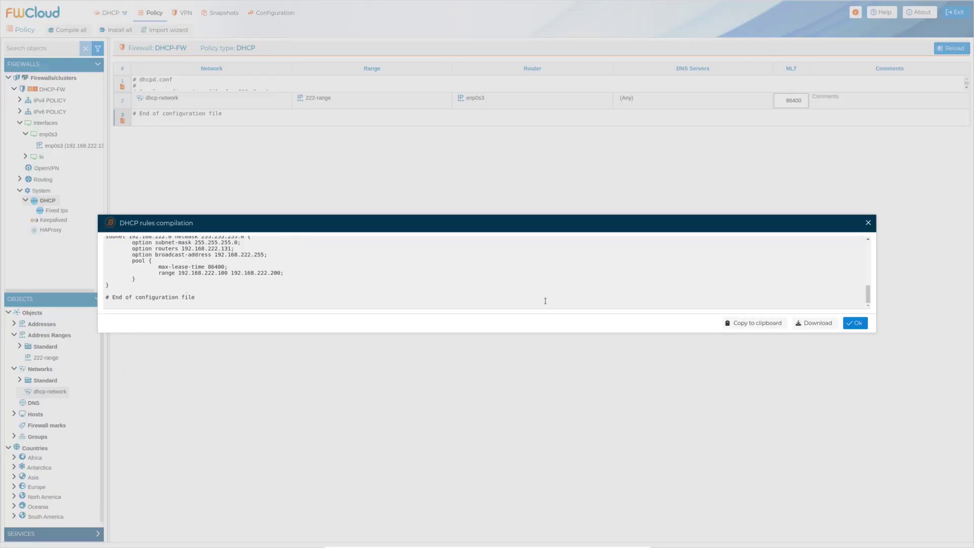
pyautogui.click(850, 324)
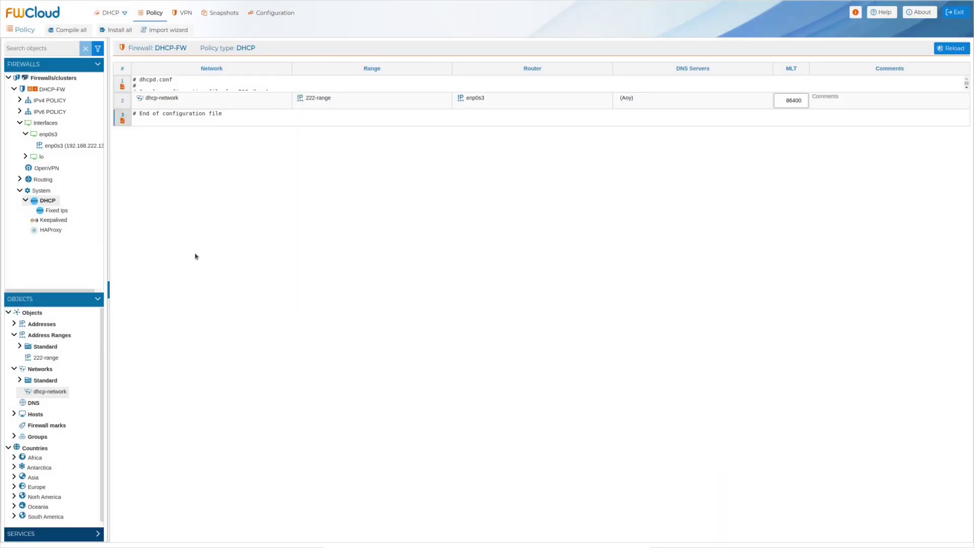
# Install the DHCP configuration containing the default and manual configuration rules on the DHCP-FW firewall
pyautogui.rightClick(49, 201)
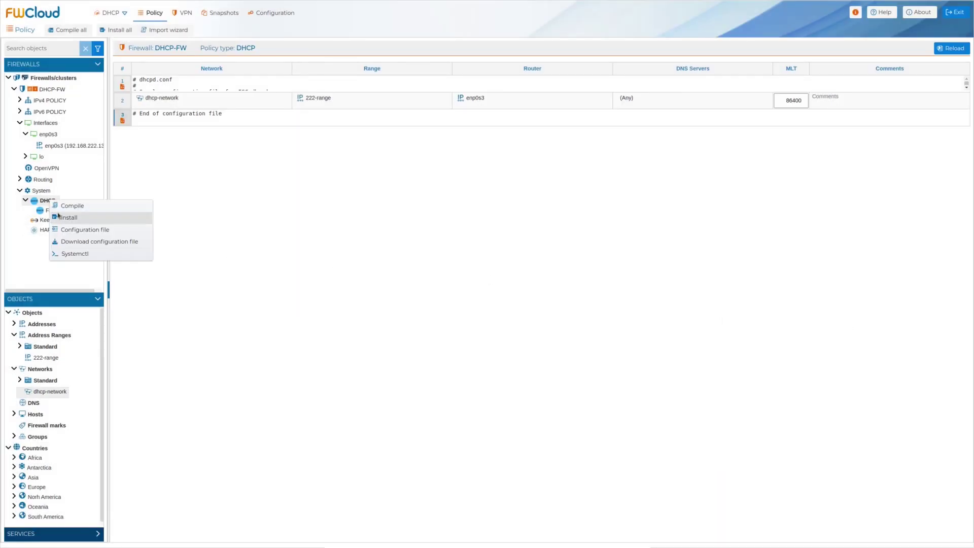
pyautogui.click(62, 218)
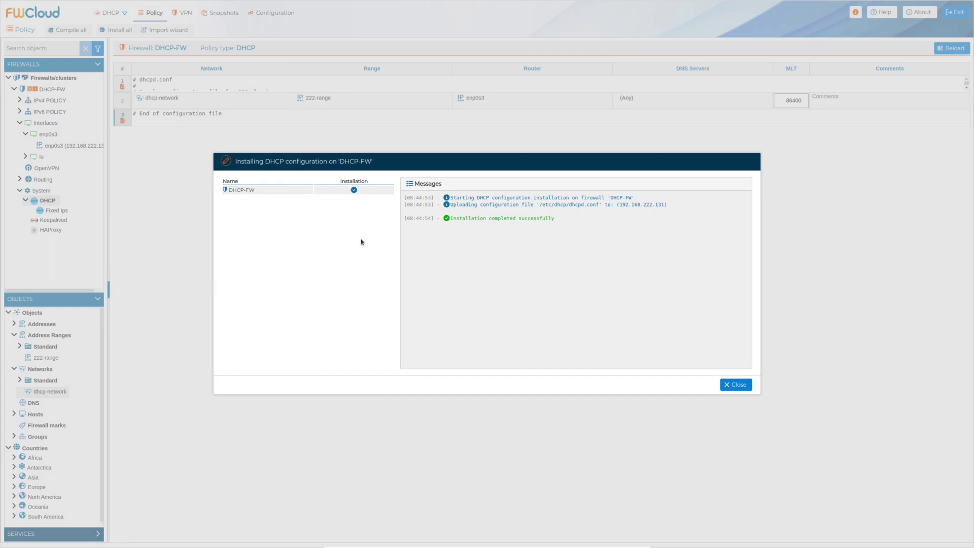
pyautogui.click(736, 384)
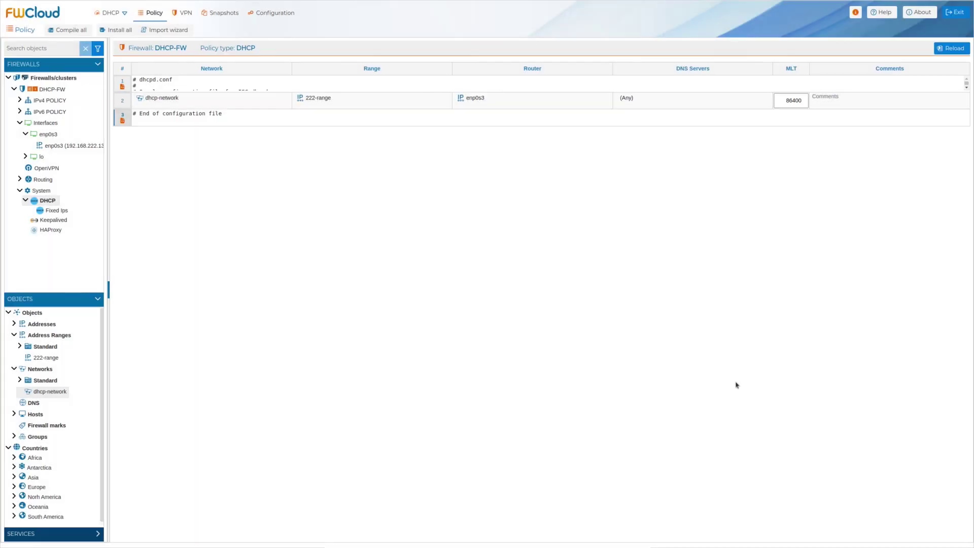
# Switch to the terminal, enlarge and clear it, print dhcpd.conf with cat to inspect the installed configuration, and return to FWCloud
pyautogui.hotkey('alt', 'Tab')
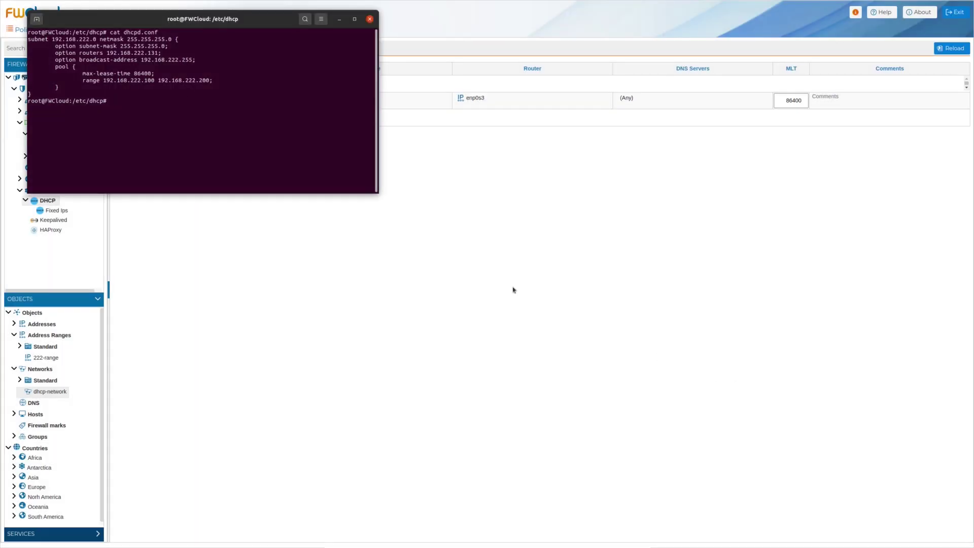
pyautogui.moveTo(253, 192); pyautogui.dragTo(219, 442)
pyautogui.write('clear')
pyautogui.press('Return')
pyautogui.write('cat dh')
pyautogui.press('Tab')
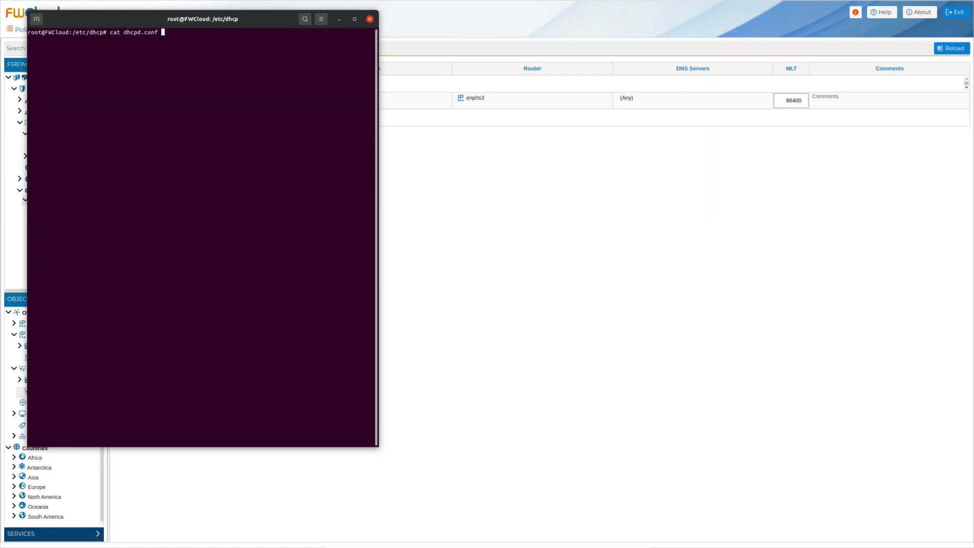
pyautogui.press('Return')
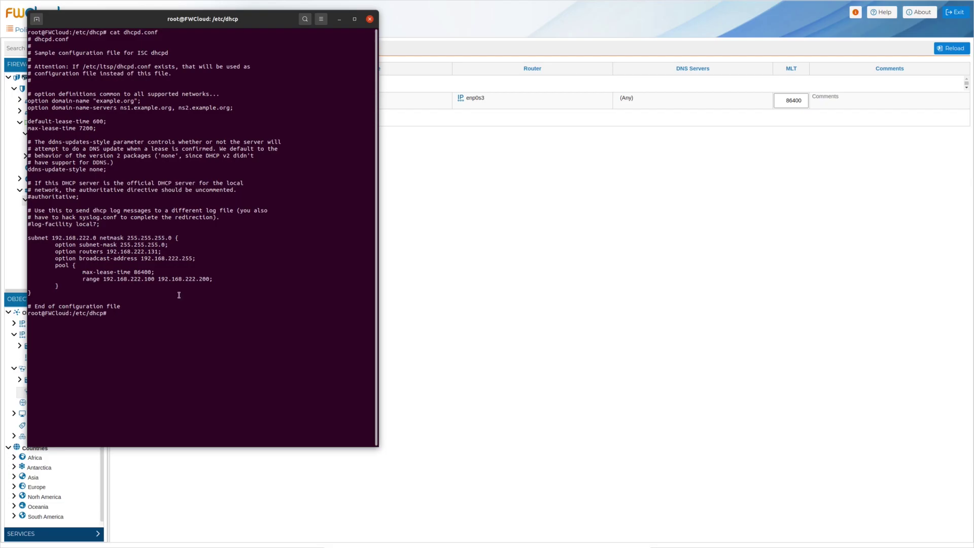
pyautogui.click(494, 291)
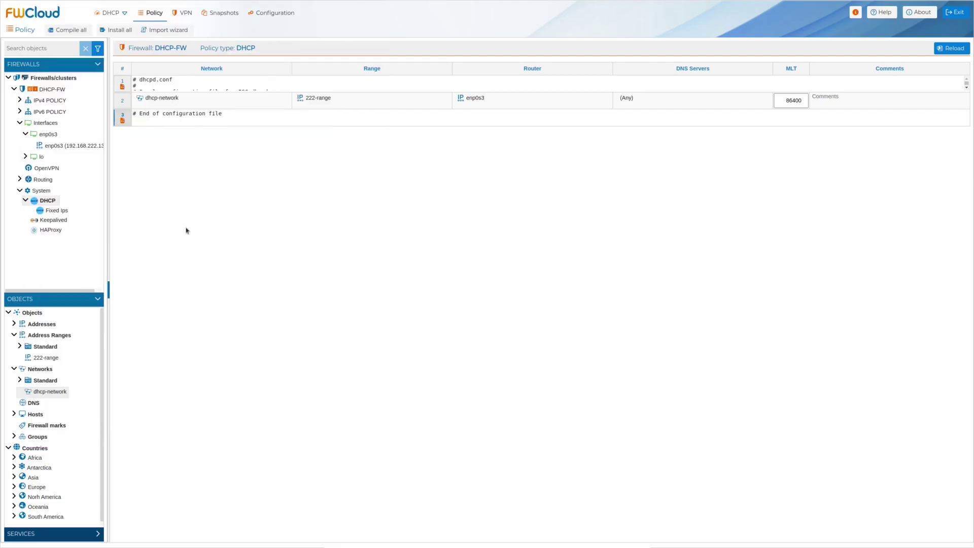
# Create a Fixed Ips rule using host1's eth0 interface and its eth0 IP address, and save it
pyautogui.click(67, 211)
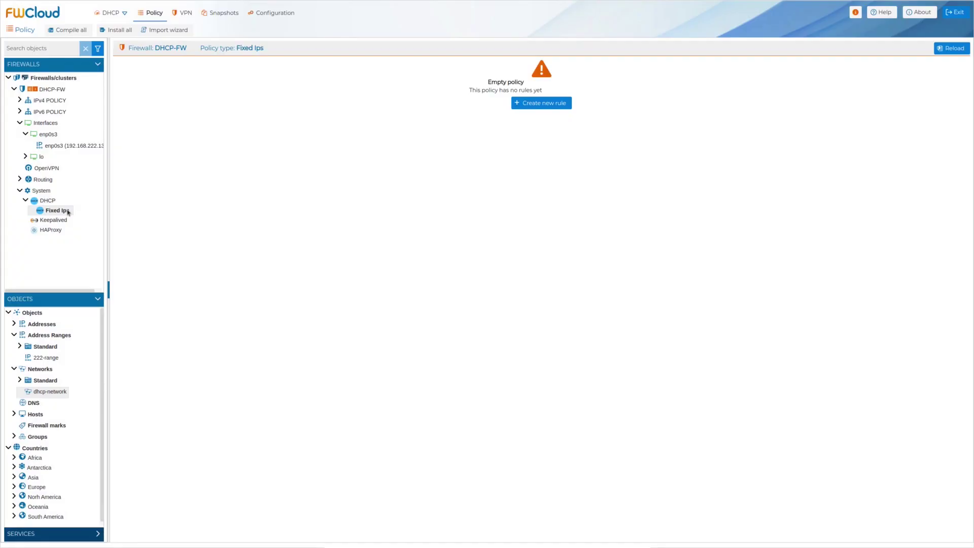
pyautogui.click(533, 105)
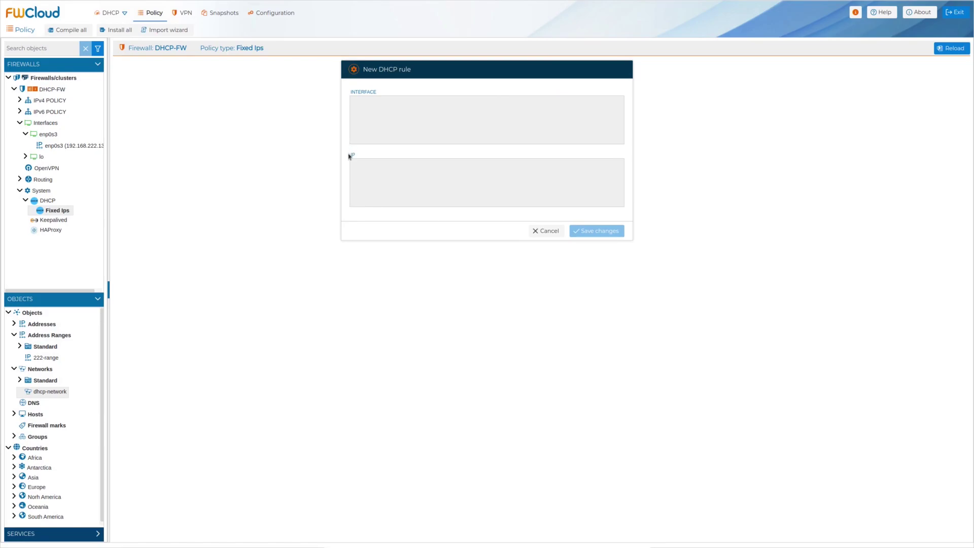
pyautogui.click(14, 415)
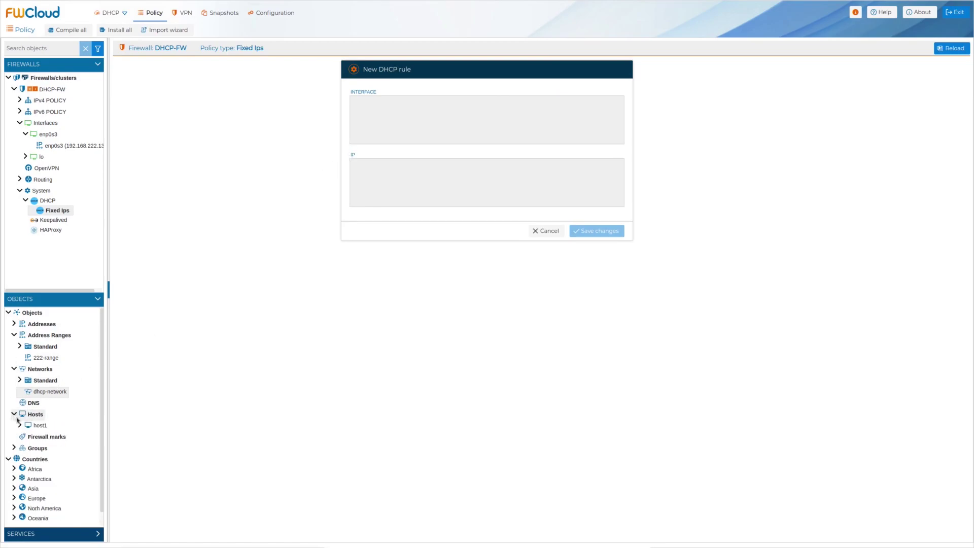
pyautogui.click(20, 426)
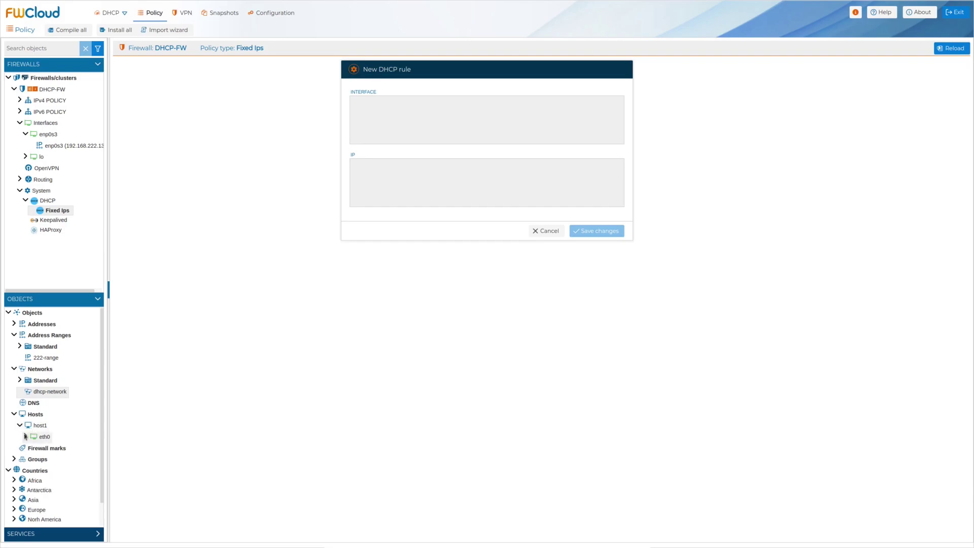
pyautogui.moveTo(32, 435); pyautogui.dragTo(386, 124)
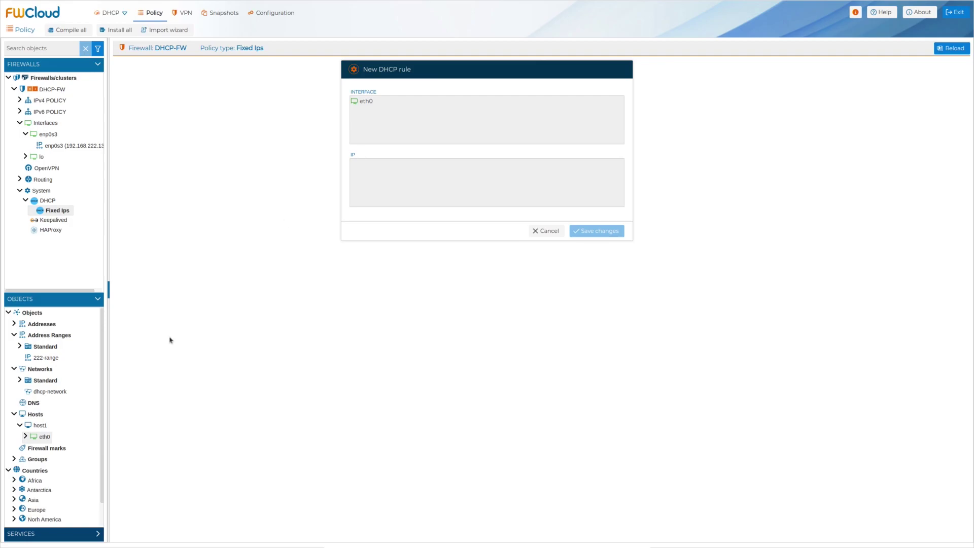
pyautogui.click(26, 437)
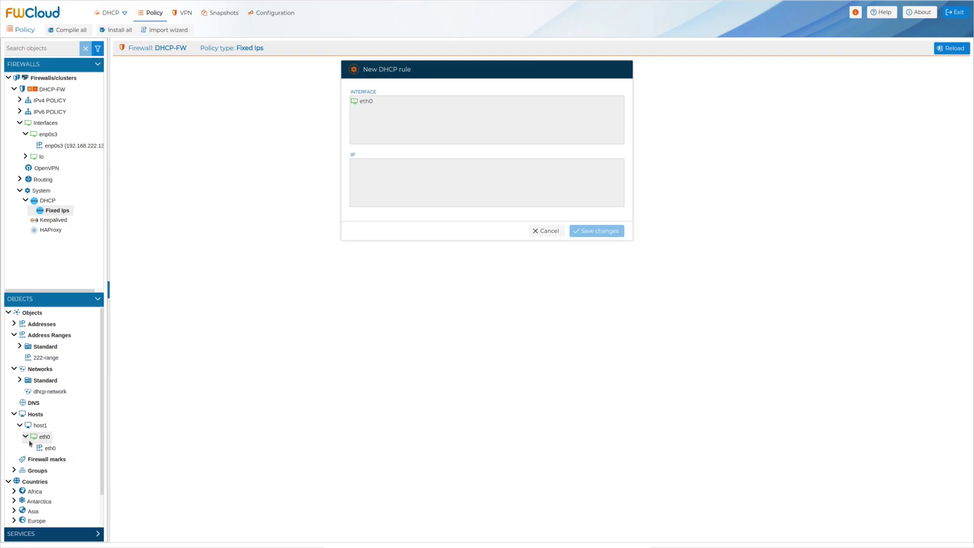
pyautogui.moveTo(51, 449); pyautogui.dragTo(383, 185)
pyautogui.click(579, 233)
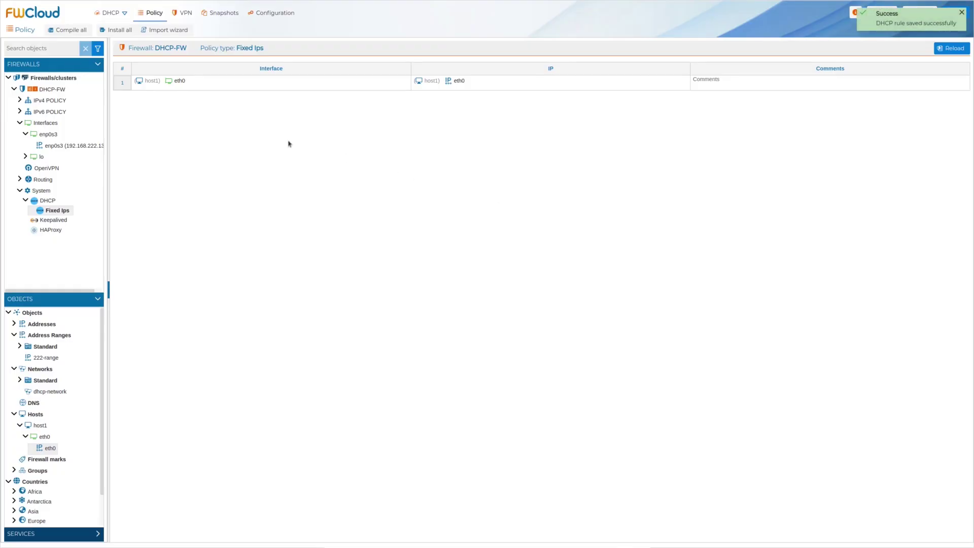
pyautogui.click(424, 87)
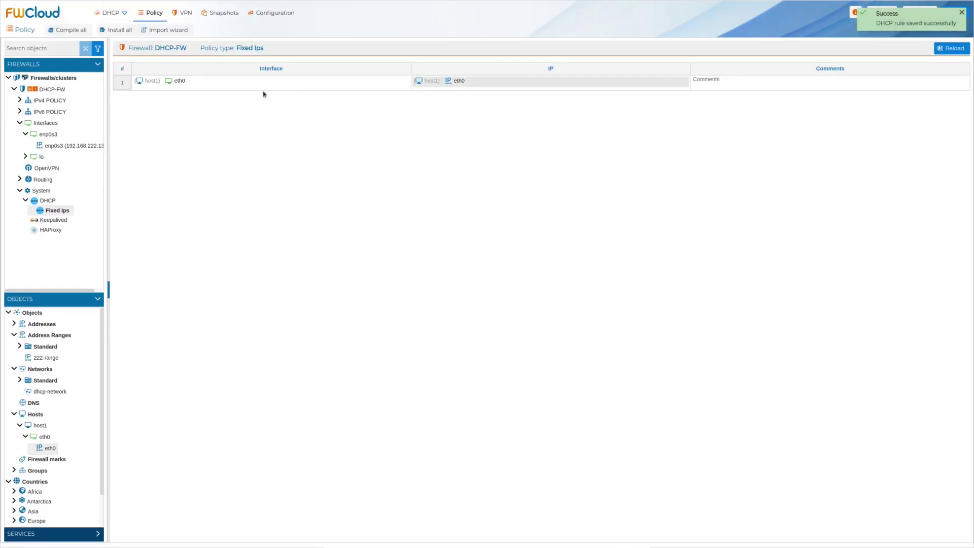
# Compile fixed IP rule 1 and compare its output with the settings of host1's eth0 IP address object
pyautogui.rightClick(122, 85)
pyautogui.click(143, 91)
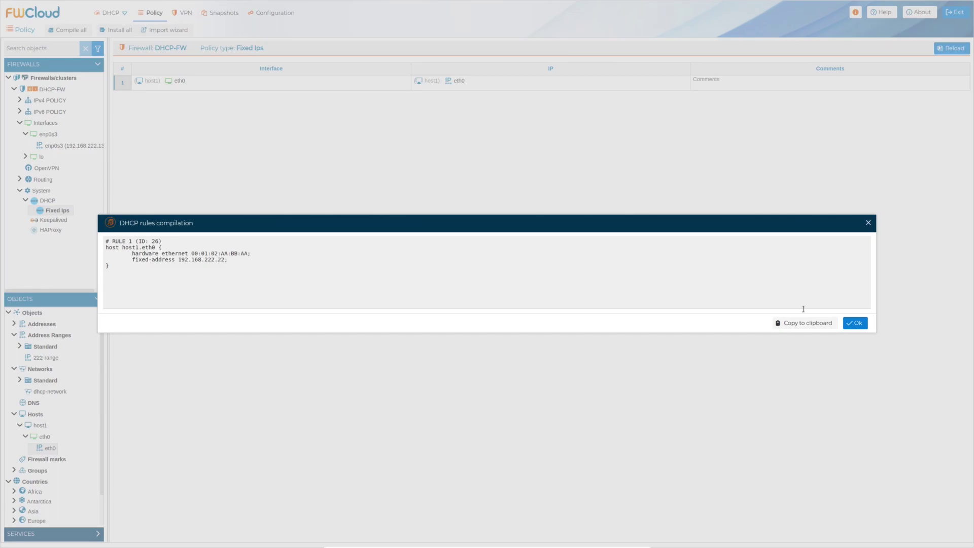
pyautogui.click(855, 323)
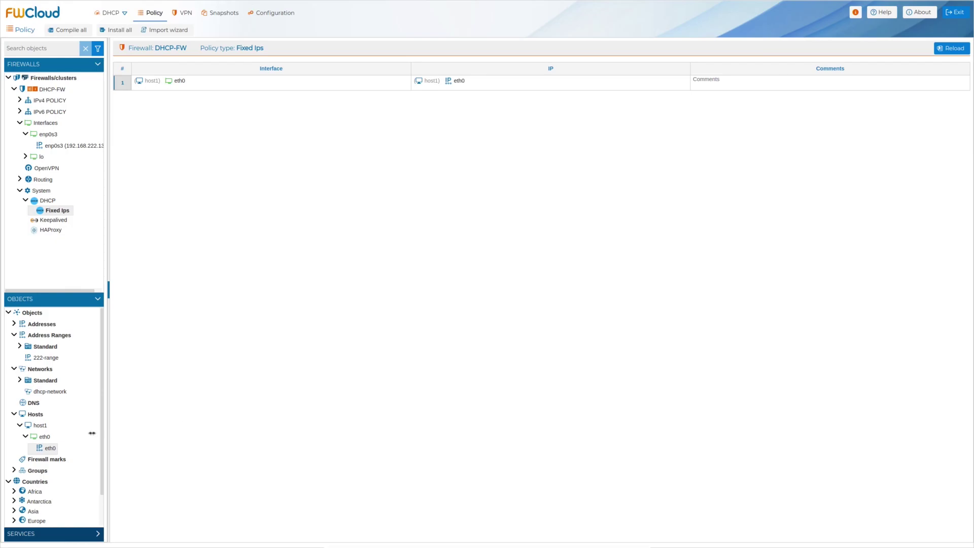
pyautogui.click(50, 448)
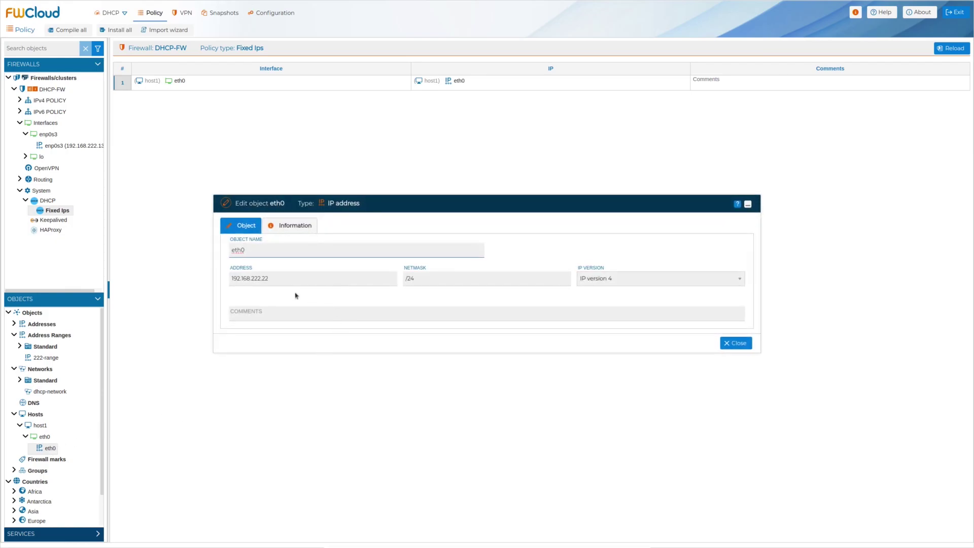
pyautogui.click(733, 343)
# Set the MAC address of host1's eth0 interface to 00:01:02:AA:BB:BB and save the change
pyautogui.click(38, 436)
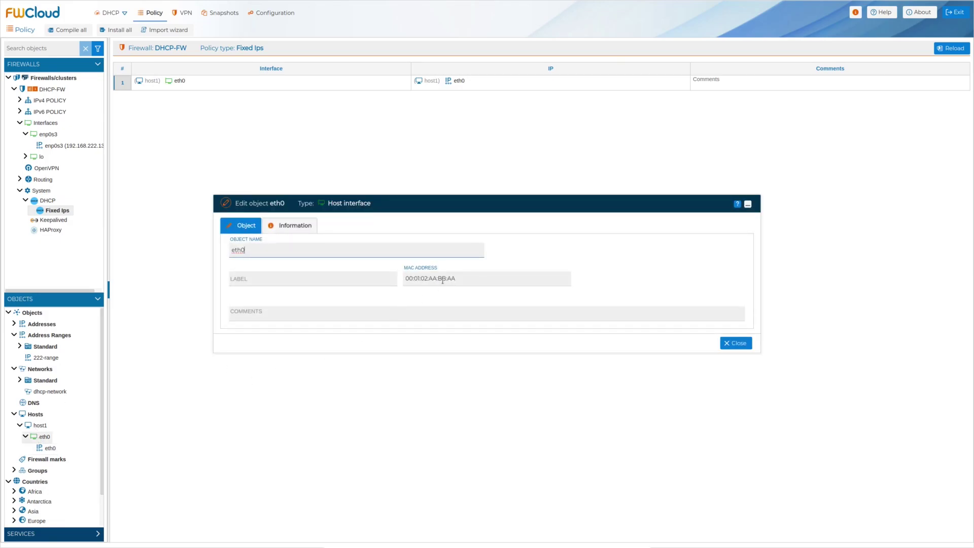
pyautogui.click(461, 278)
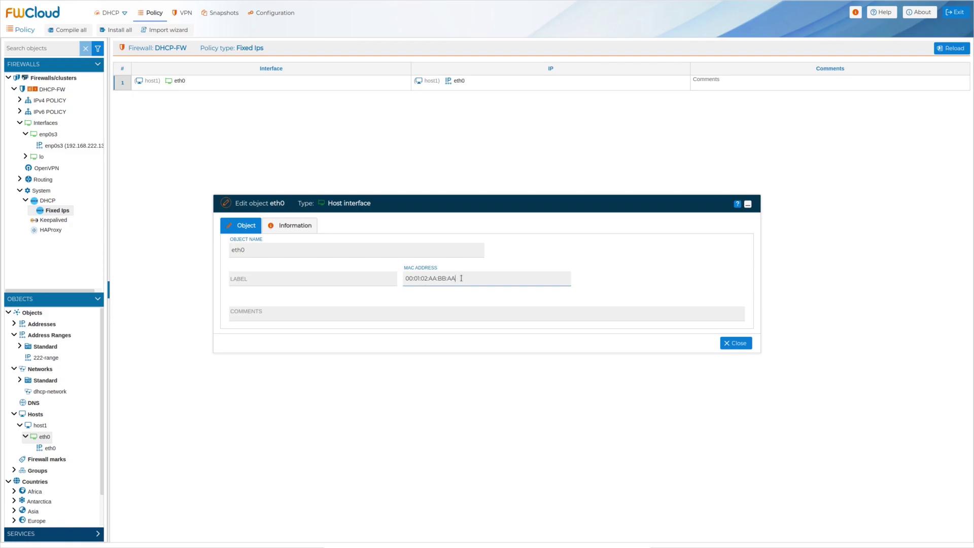
pyautogui.press('BackSpace')
pyautogui.press('BackSpace')
pyautogui.write('BB')
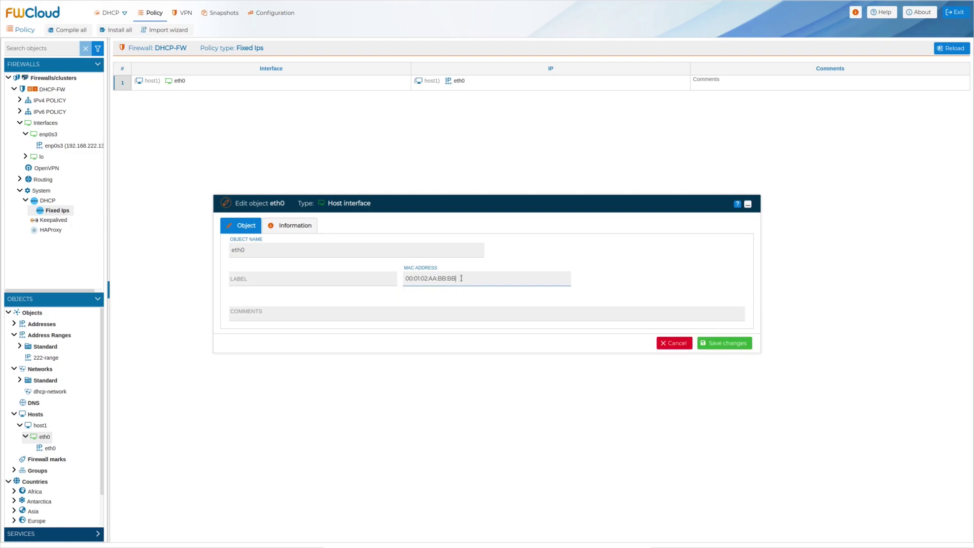
pyautogui.click(730, 345)
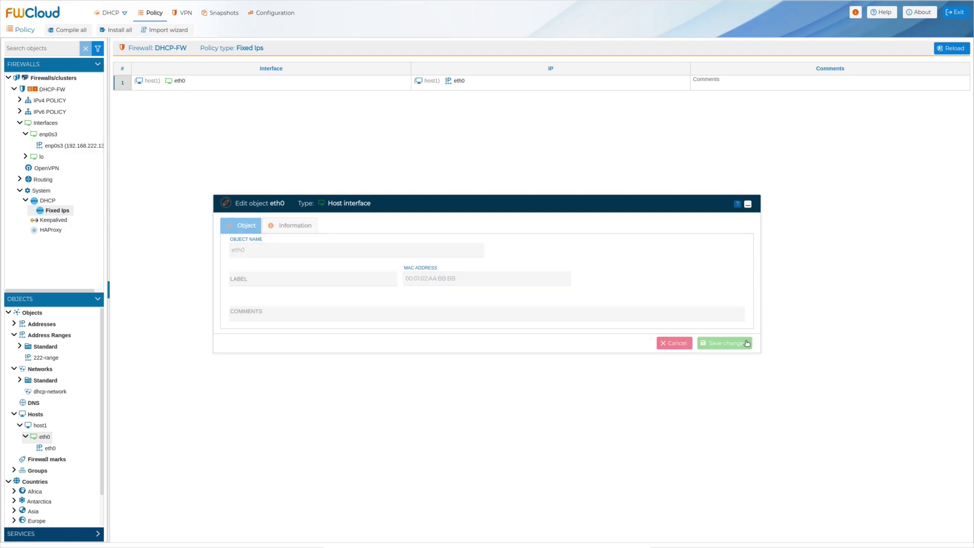
# Recompile fixed IP rule 1 and check the hardware ethernet address in its output
pyautogui.rightClick(123, 88)
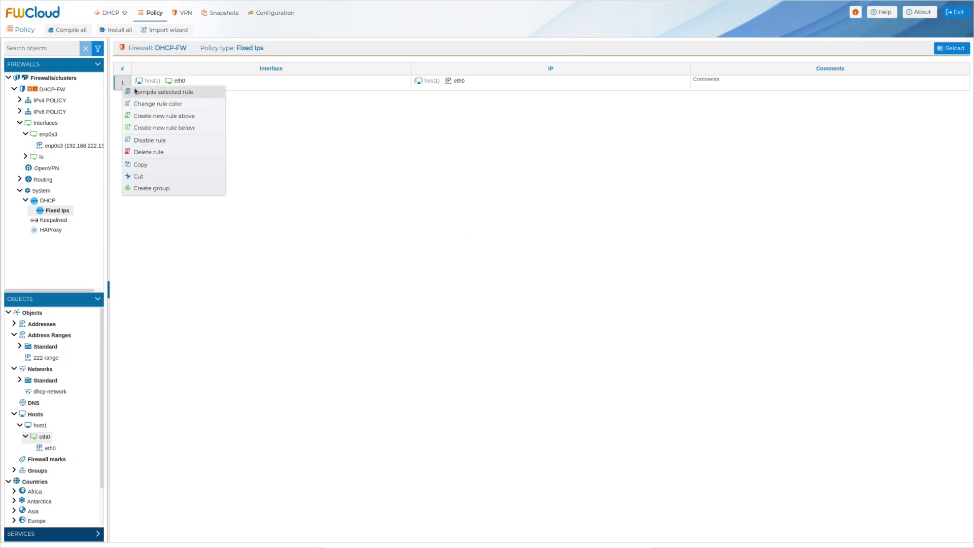
pyautogui.click(156, 92)
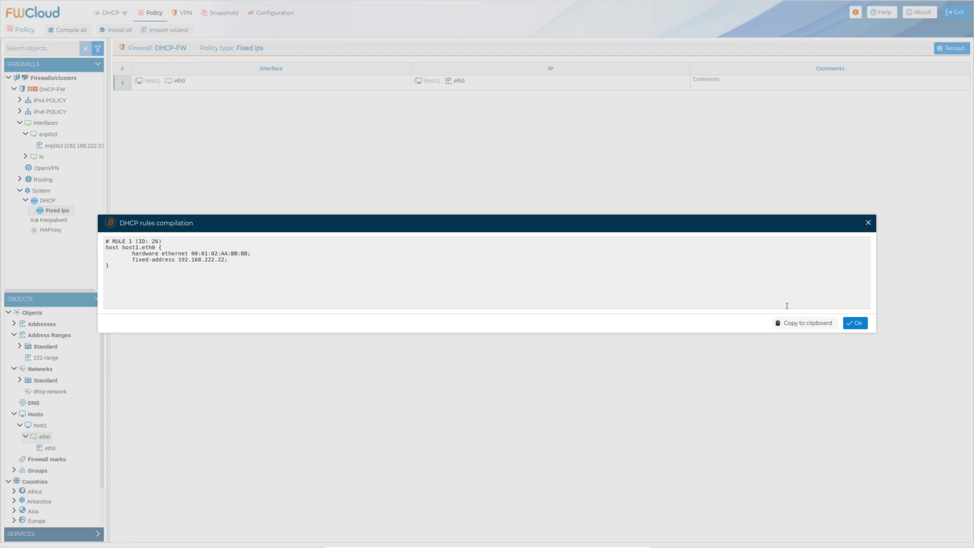
pyautogui.click(857, 323)
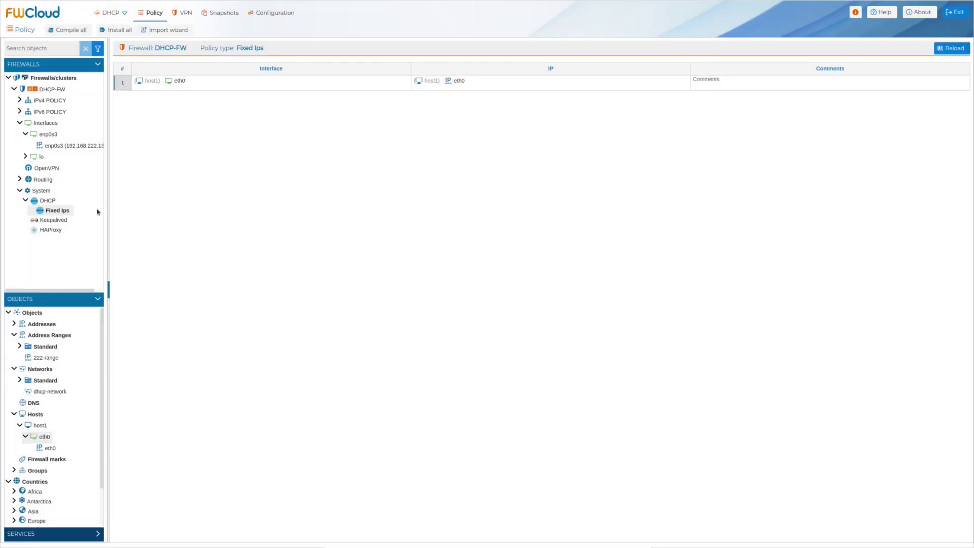
# Install the DHCP configuration on DHCP-FW again to include the fixed IP rule
pyautogui.rightClick(45, 202)
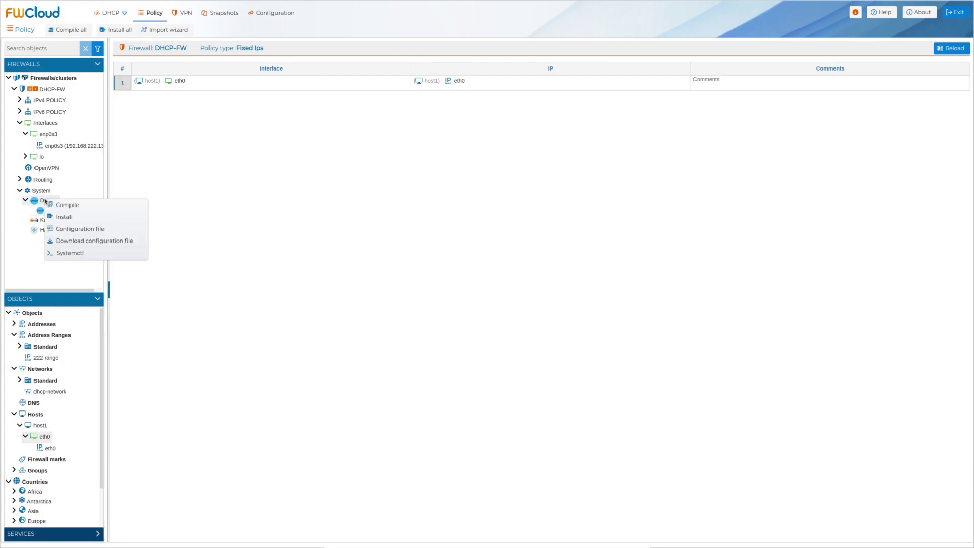
pyautogui.click(73, 221)
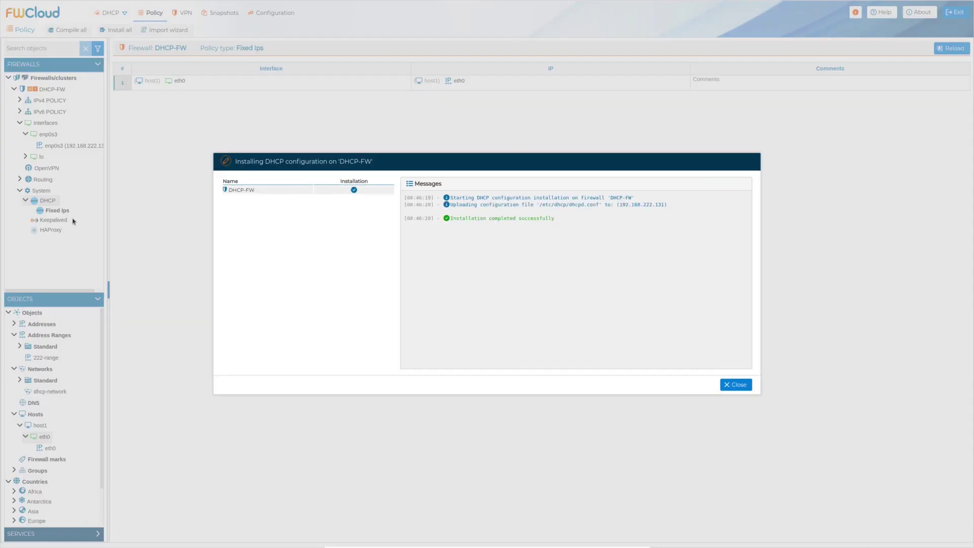
pyautogui.click(727, 391)
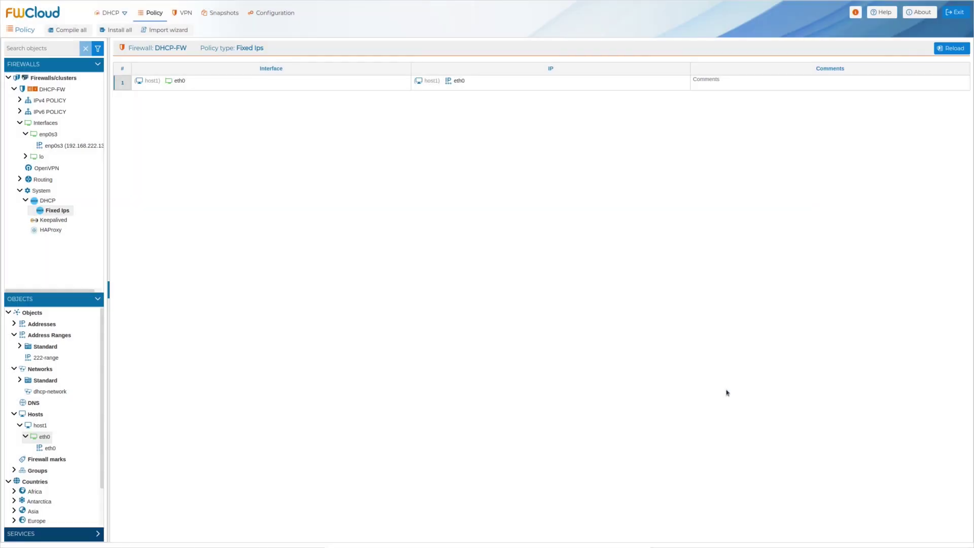
# Switch to the terminal, clear it, print dhcpd.conf again to inspect the host block, and return to the DHCP policy in FWCloud
pyautogui.hotkey('alt', 'Tab')
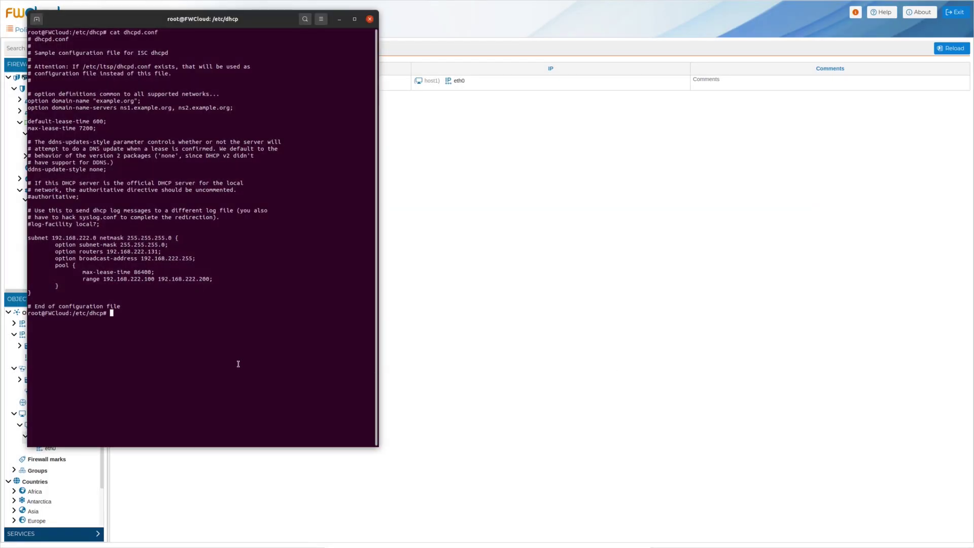
pyautogui.write('clear')
pyautogui.press('Return')
pyautogui.press('Up')
pyautogui.press('Up')
pyautogui.press('Return')
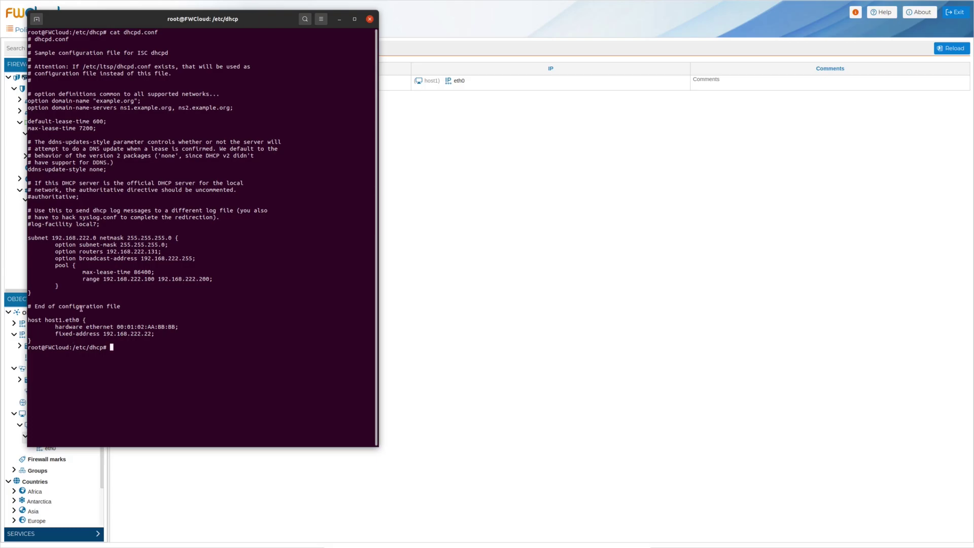
pyautogui.click(554, 285)
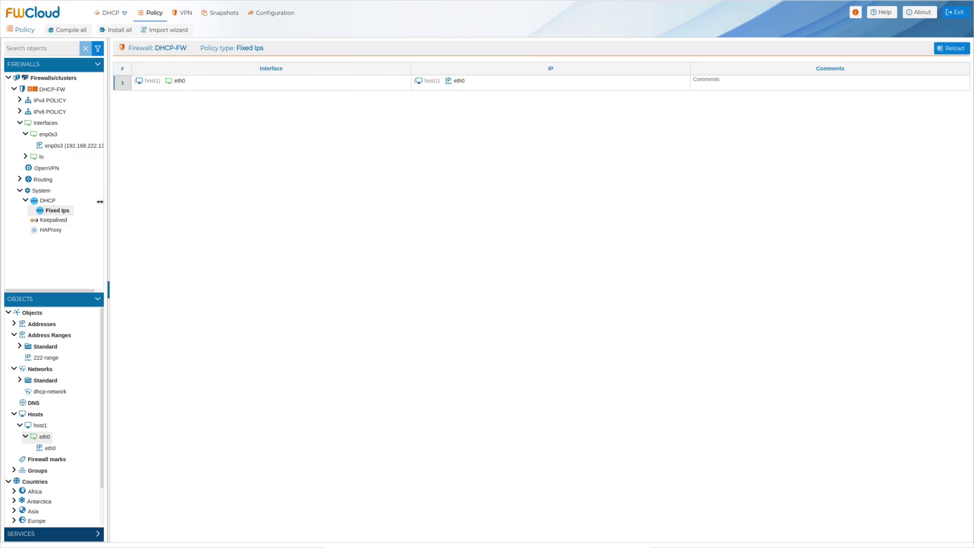
pyautogui.click(48, 200)
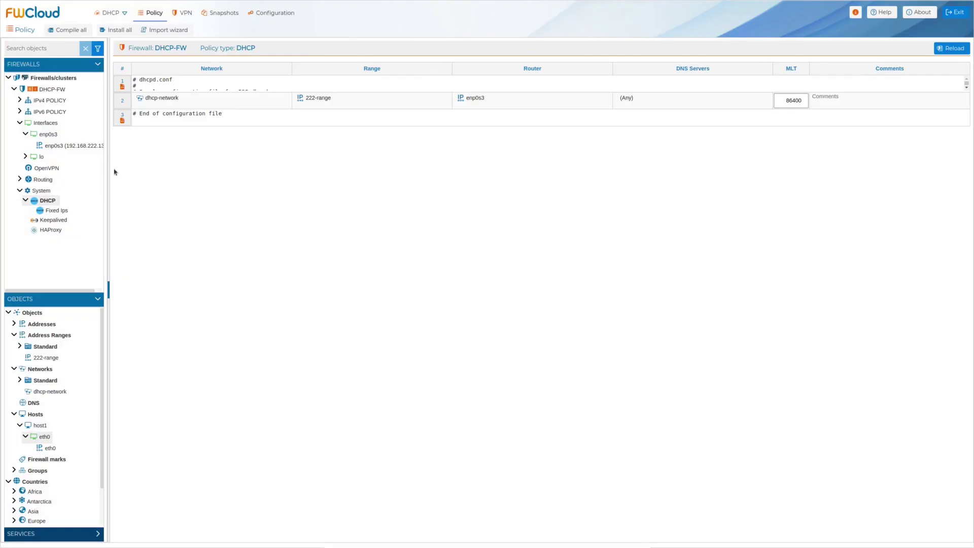
# Replace the text of manual DHCP rule 3 with the comment "# Start of Fixed IP address section:" framed by lines of # characters, and save it
pyautogui.doubleClick(208, 122)
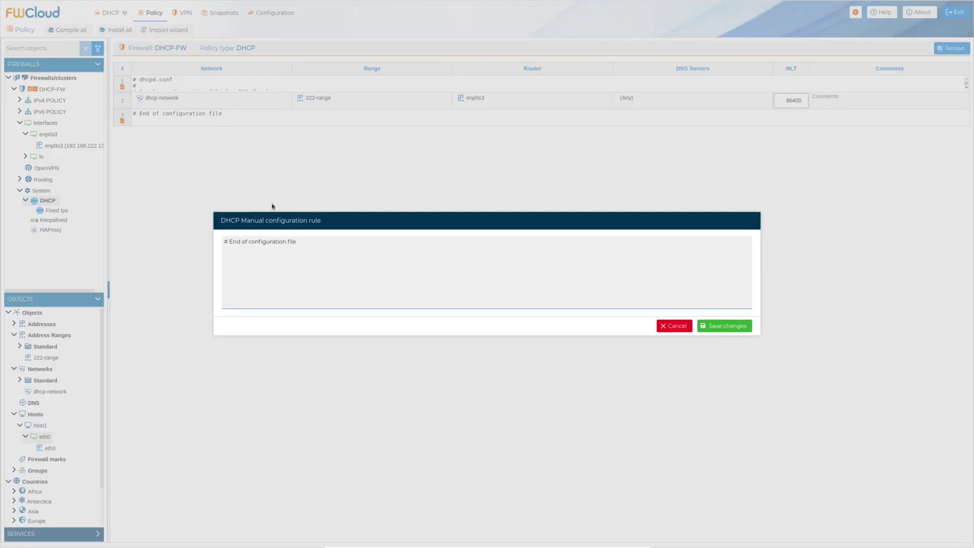
pyautogui.tripleClick(275, 241)
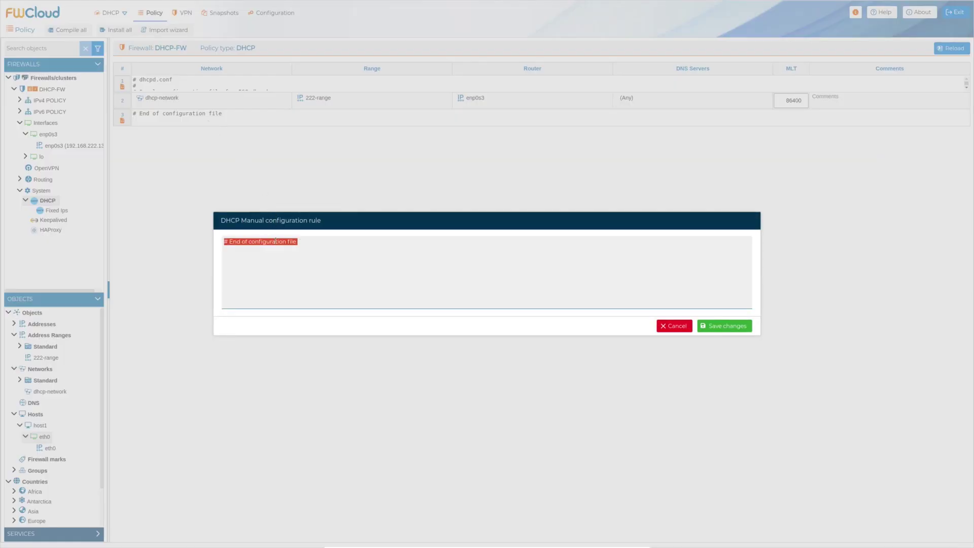
pyautogui.write('##################')
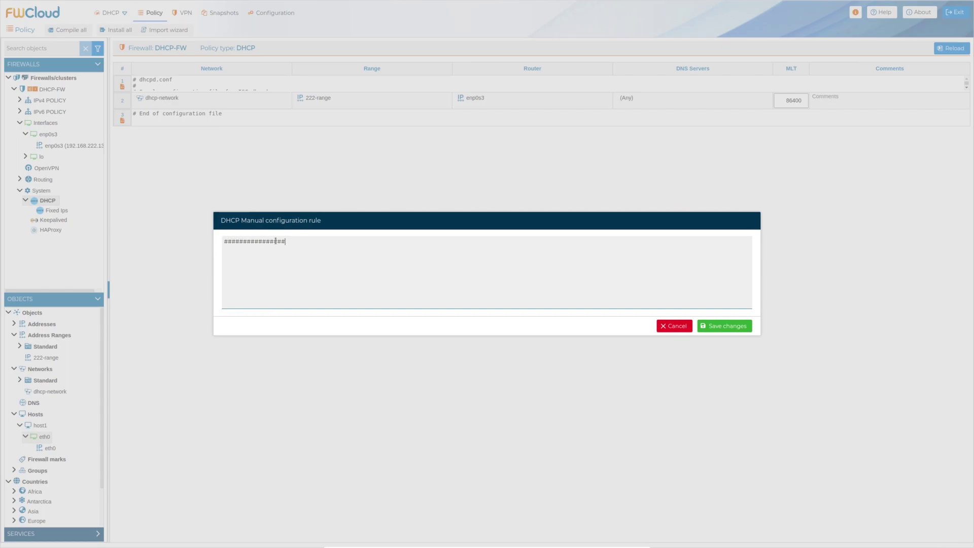
pyautogui.write('############################################## #')
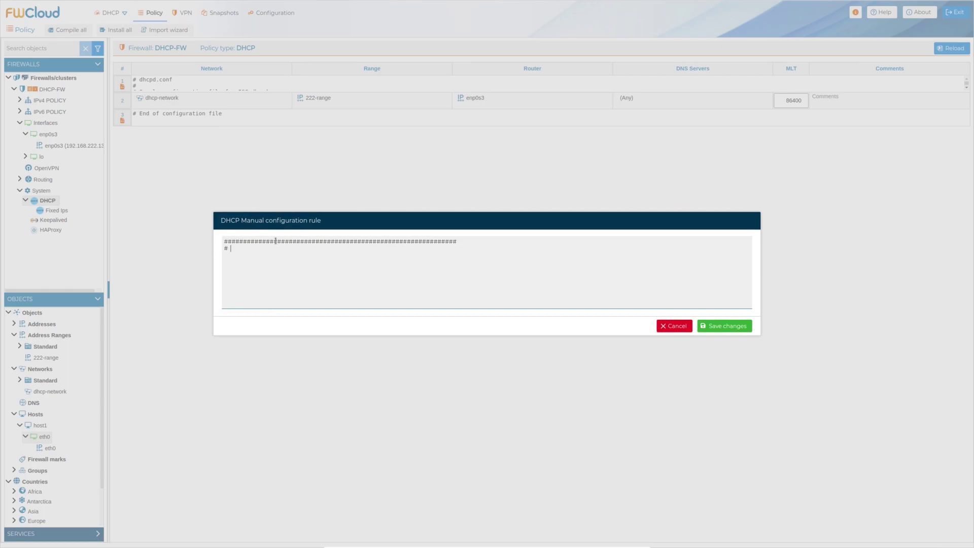
pyautogui.write('  Start of Fixed IP address section: ########')
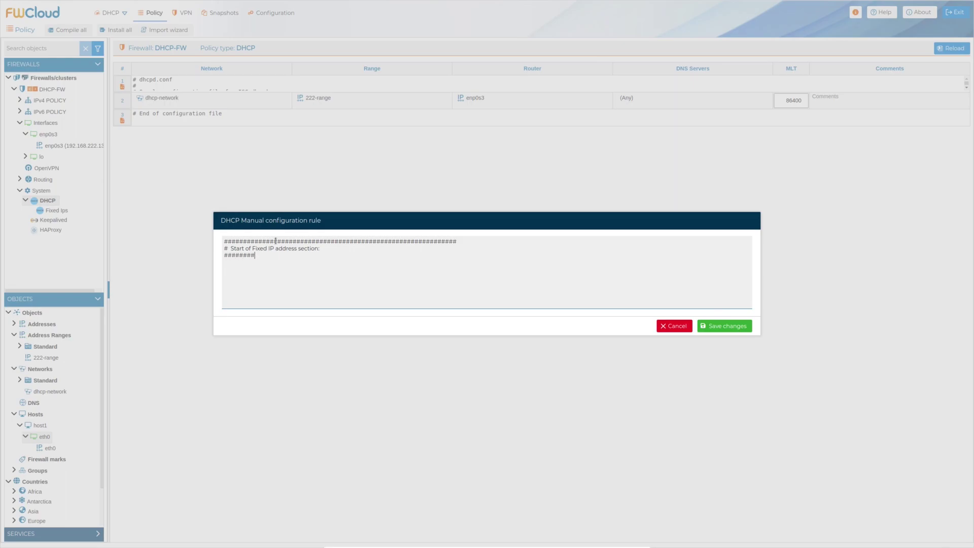
pyautogui.write('##################################################')
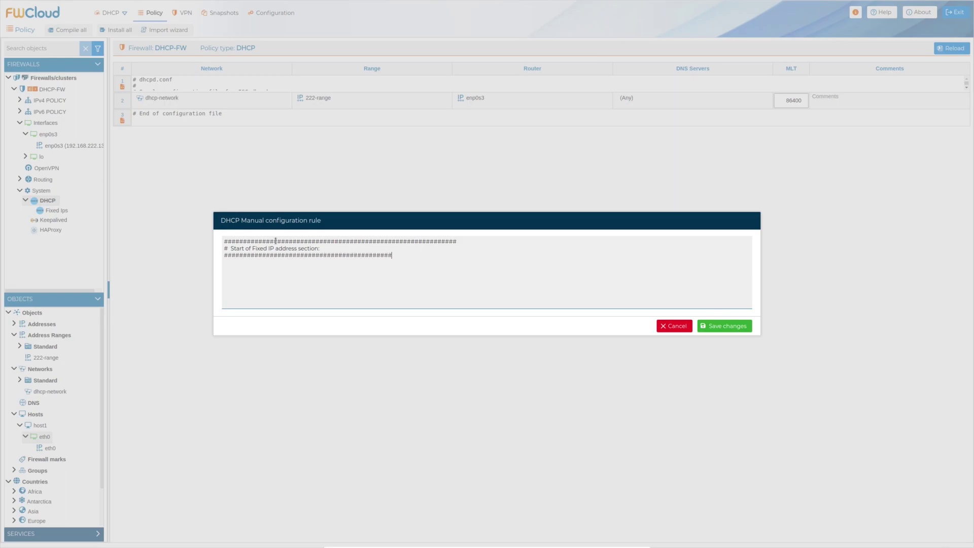
pyautogui.write('########################')
pyautogui.click(736, 326)
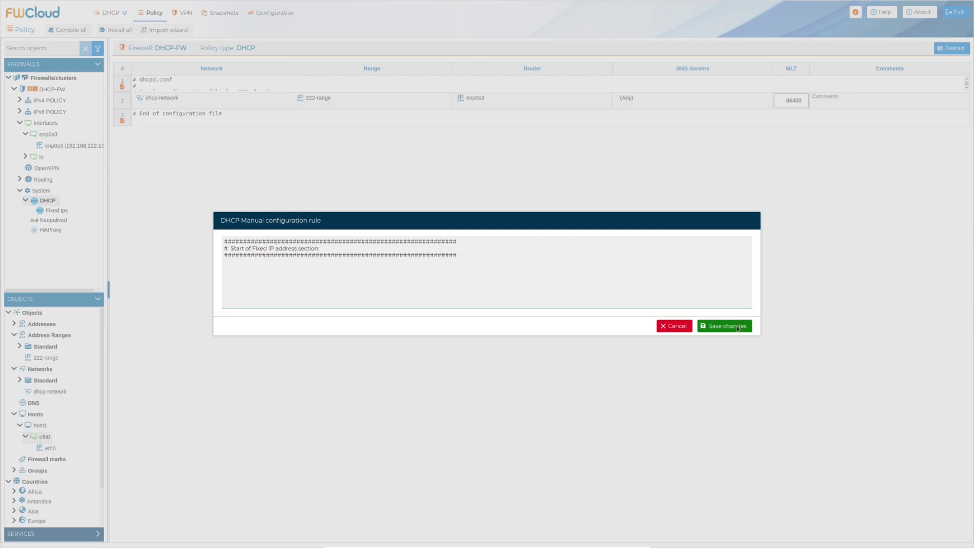
# Install the DHCP configuration with the updated manual rule on DHCP-FW and dismiss the installation report
pyautogui.rightClick(45, 201)
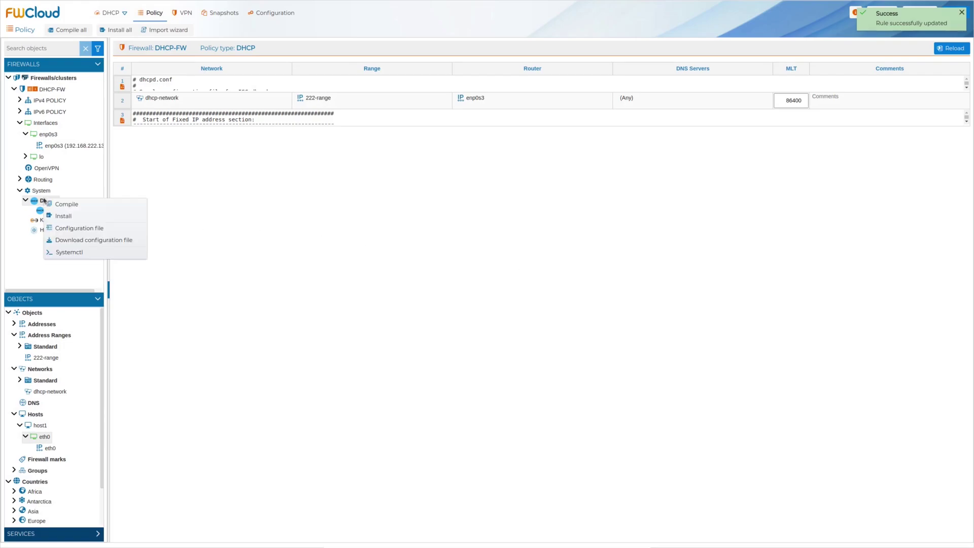
pyautogui.click(65, 215)
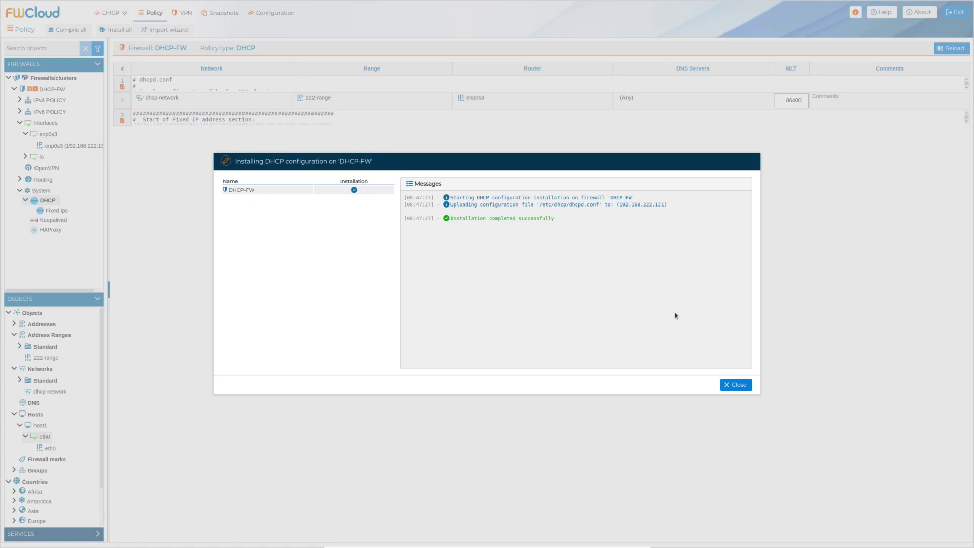
pyautogui.click(736, 385)
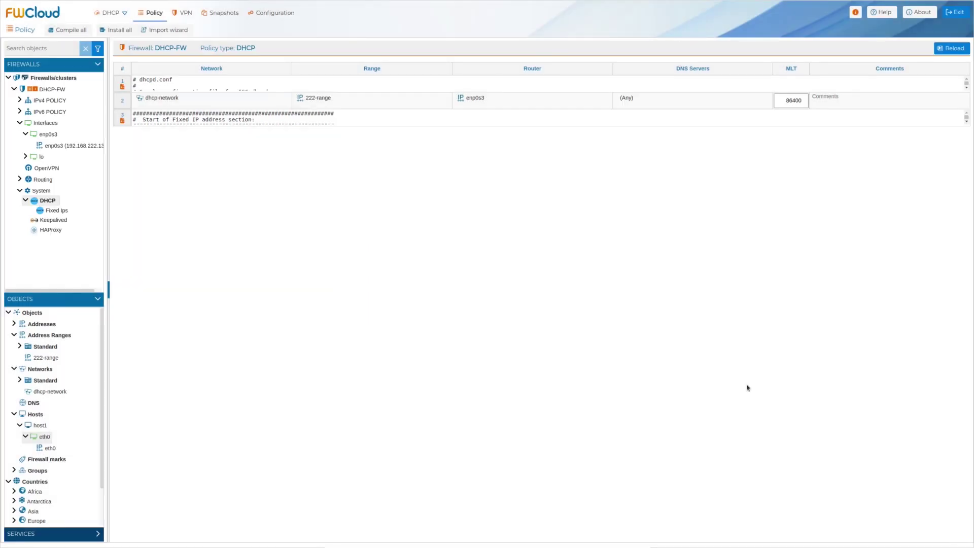
# Switch to the terminal, clear it, print dhcpd.conf to check the fixed IP section comment, and return to FWCloud
pyautogui.hotkey('alt', 'Tab')
pyautogui.write('cl')
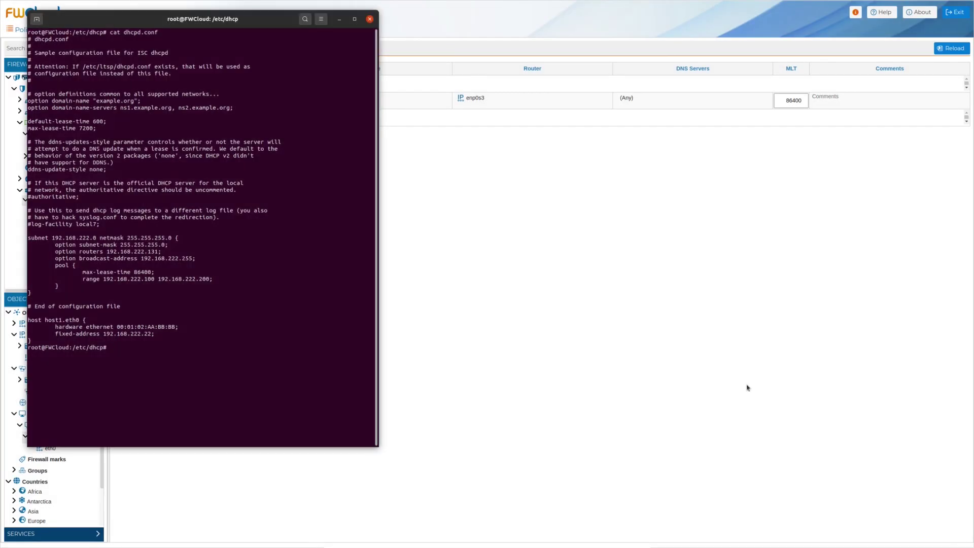
pyautogui.write('ear')
pyautogui.press('Return')
pyautogui.press('Up')
pyautogui.press('Up')
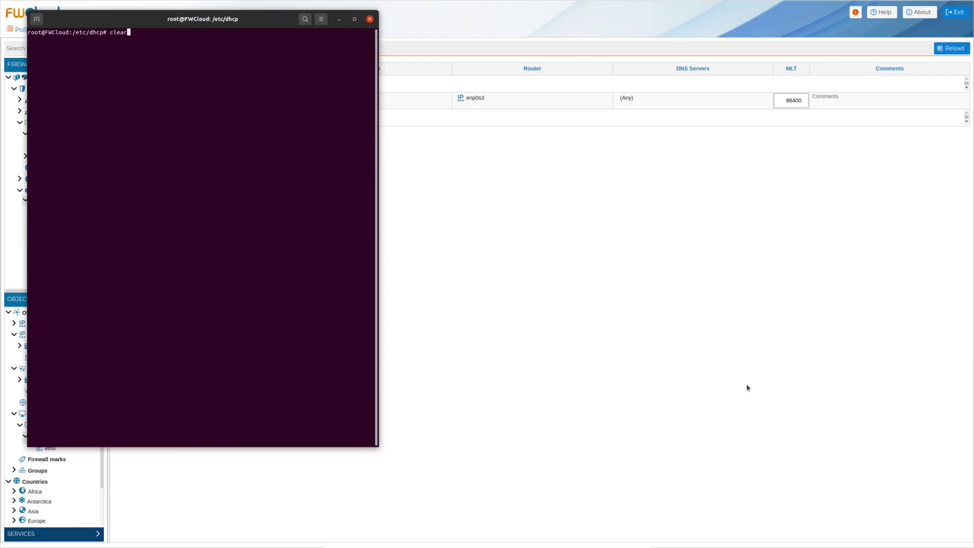
pyautogui.press('Return')
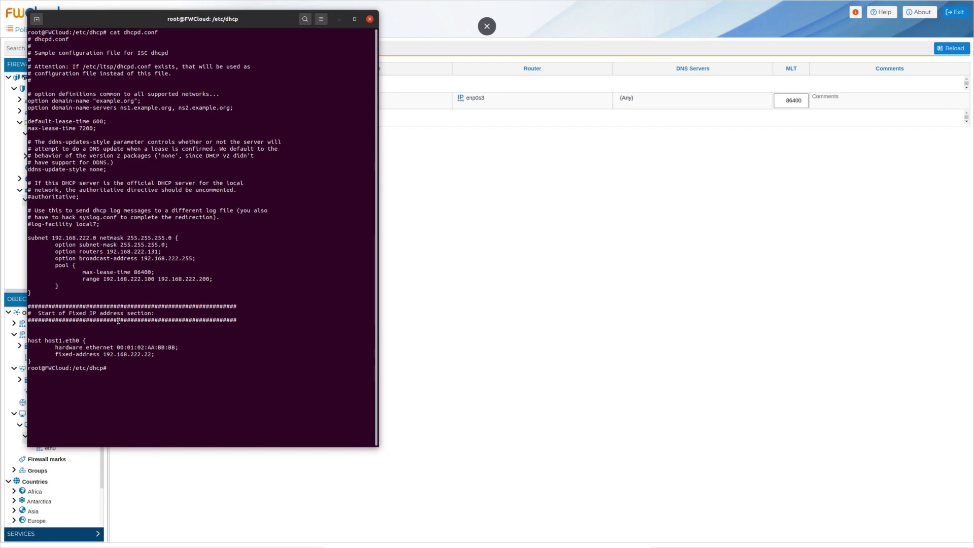
pyautogui.click(444, 318)
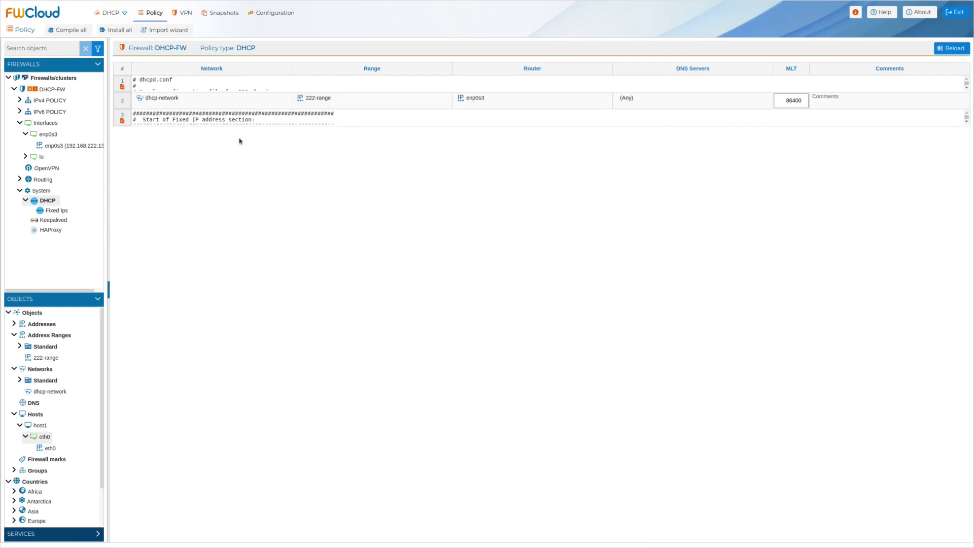
# Disable manual rule 3 in the DHCP policy and compile all DHCP rules to review the end of the output
pyautogui.rightClick(122, 122)
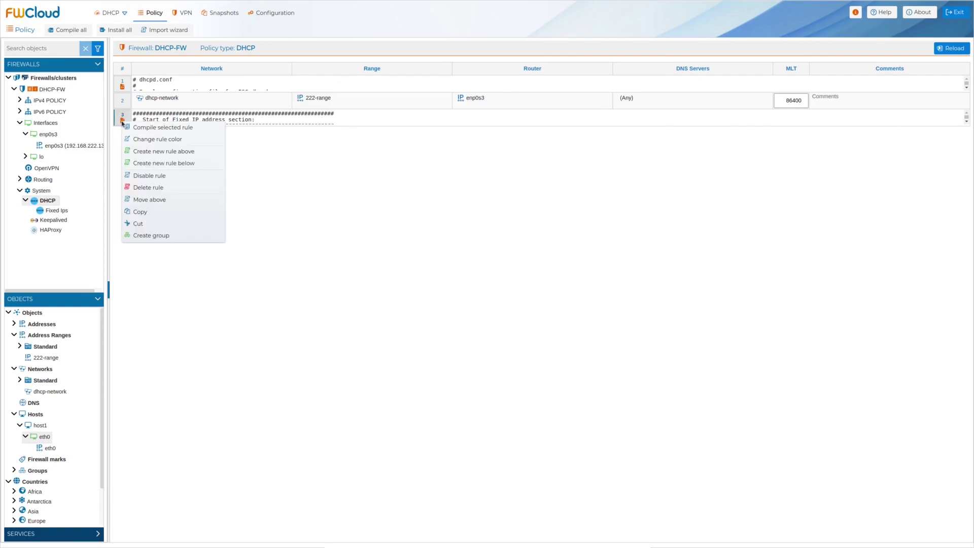
pyautogui.click(150, 176)
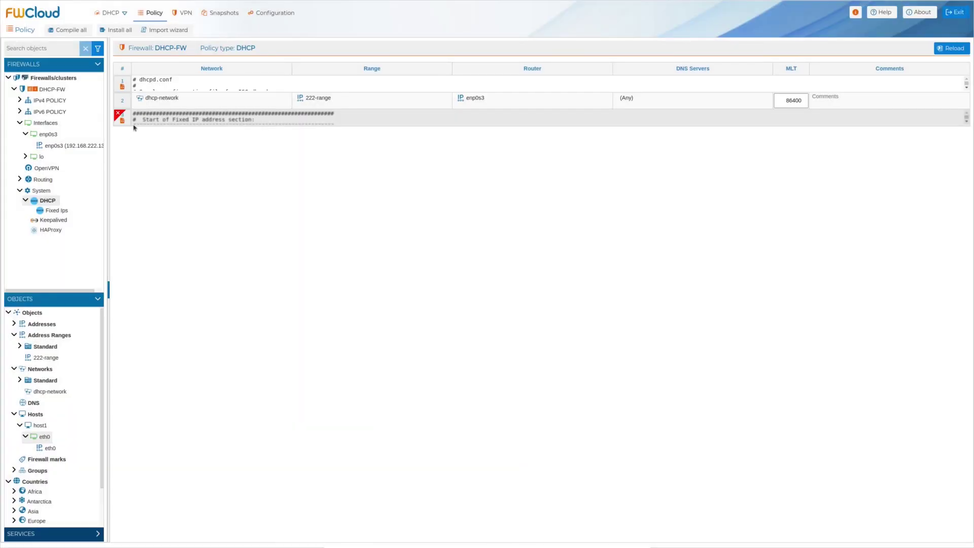
pyautogui.rightClick(56, 201)
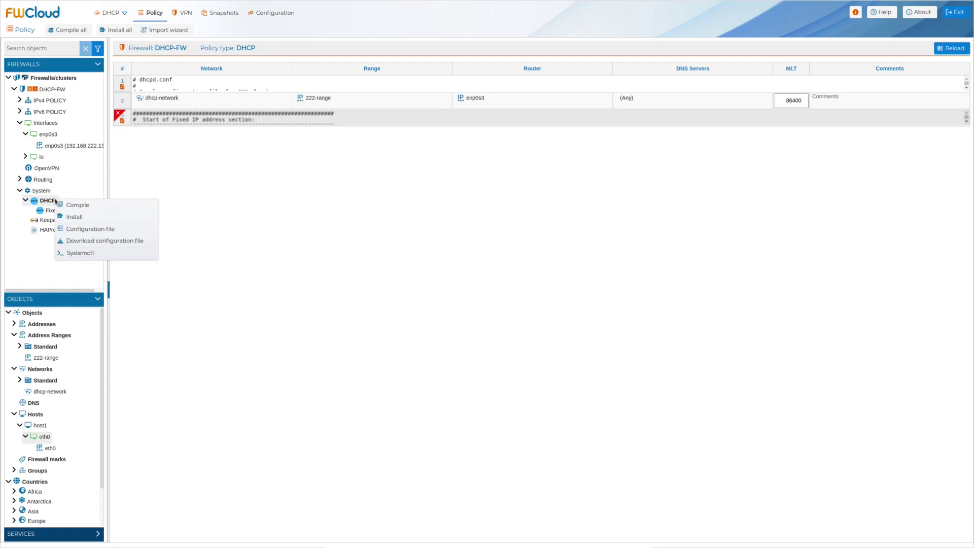
pyautogui.click(79, 206)
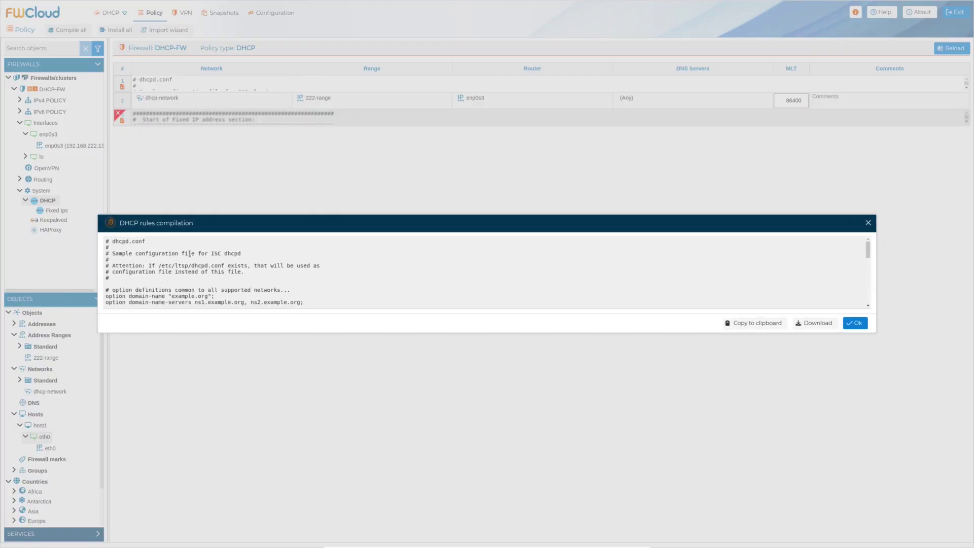
pyautogui.scroll(-10, 190, 254)
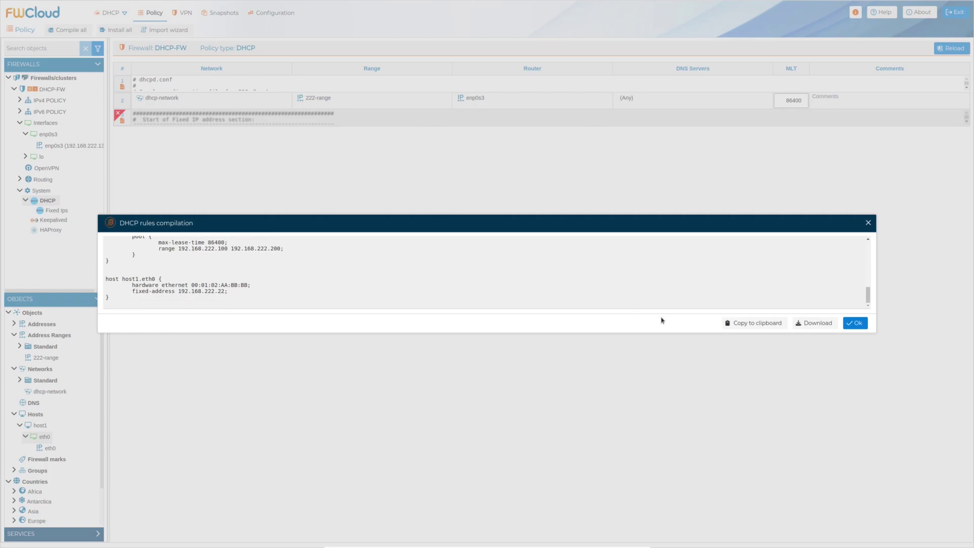
pyautogui.click(853, 323)
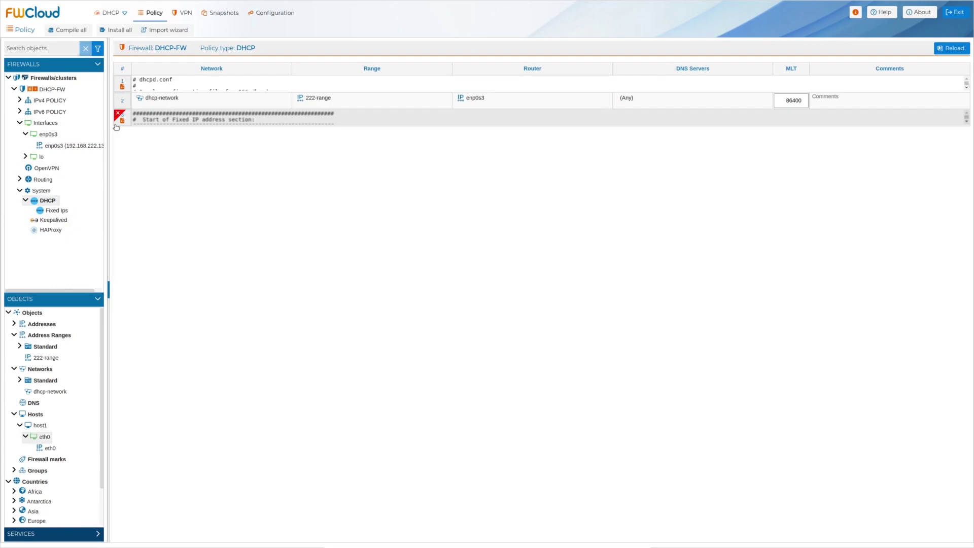
# Show the Fixed Ips policy, view the generated DHCP configuration file in an enlarged window, and close it
pyautogui.click(57, 211)
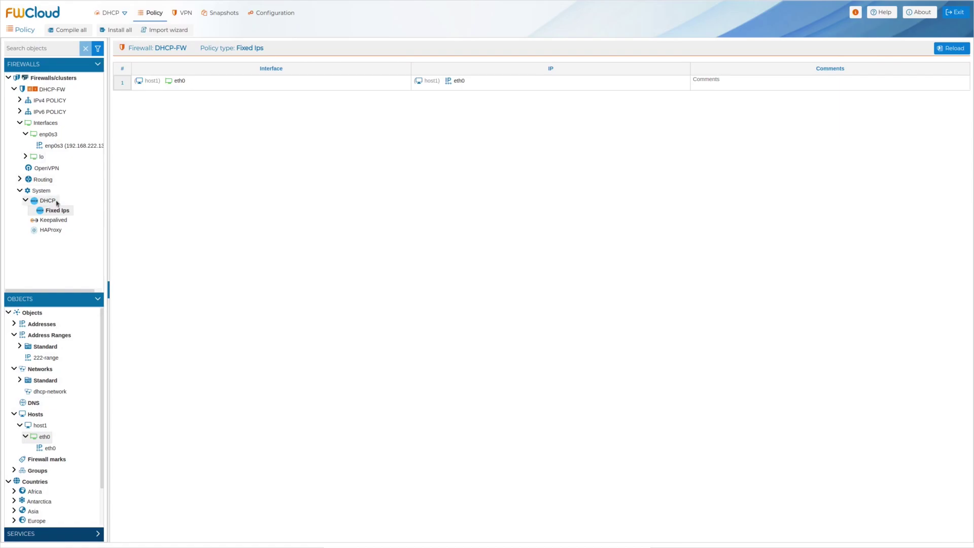
pyautogui.rightClick(56, 202)
pyautogui.click(89, 232)
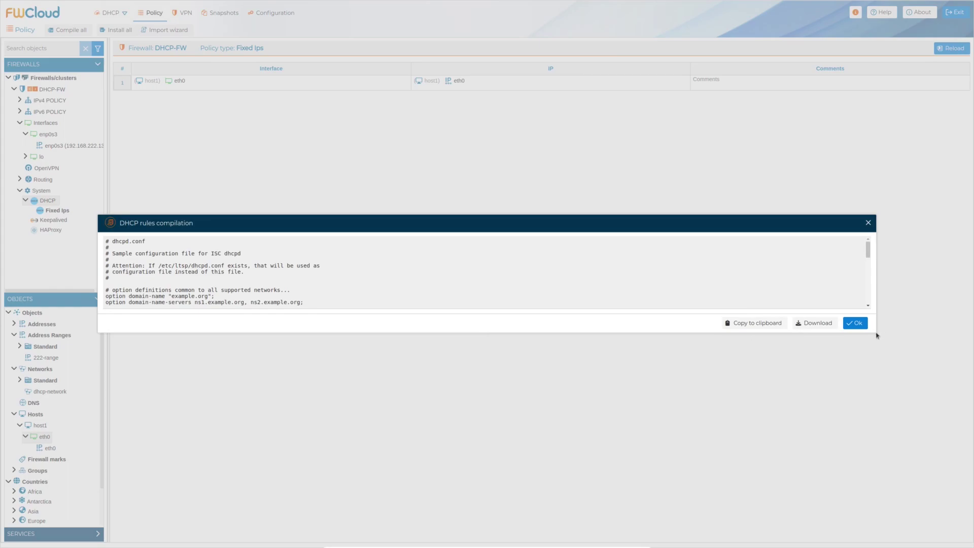
pyautogui.moveTo(872, 331); pyautogui.dragTo(872, 535)
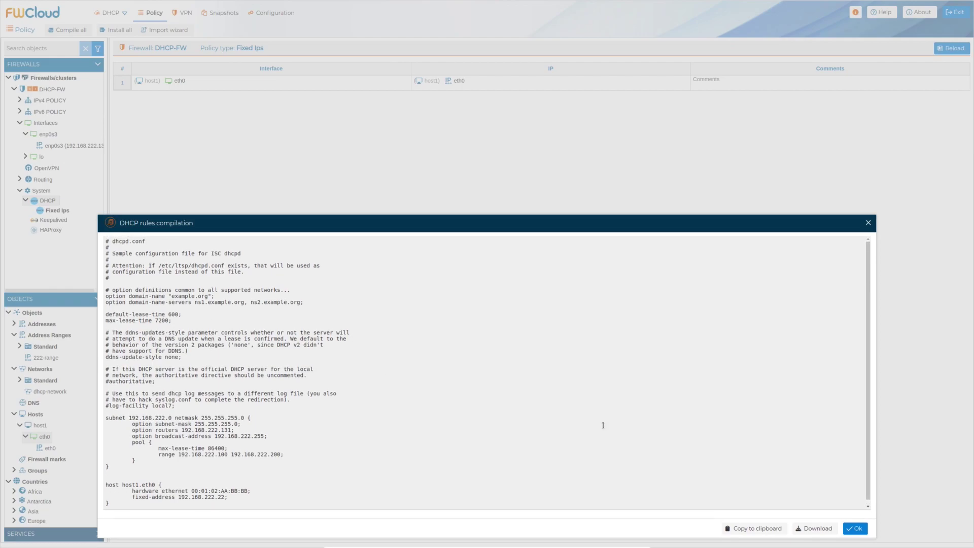
pyautogui.click(861, 529)
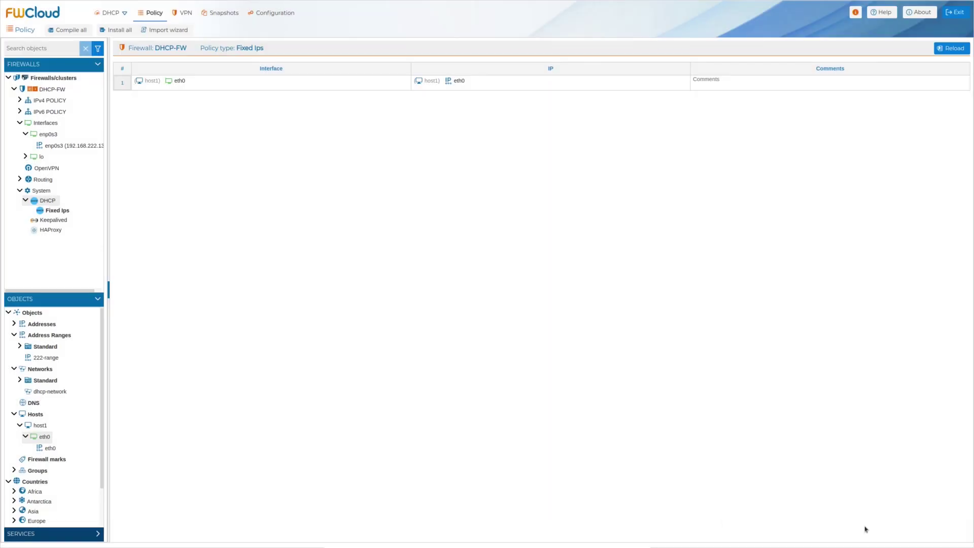
# Download the DHCP configuration file, open dhcp.conf from the browser's downloads to review its contents, and close the text editor
pyautogui.rightClick(51, 202)
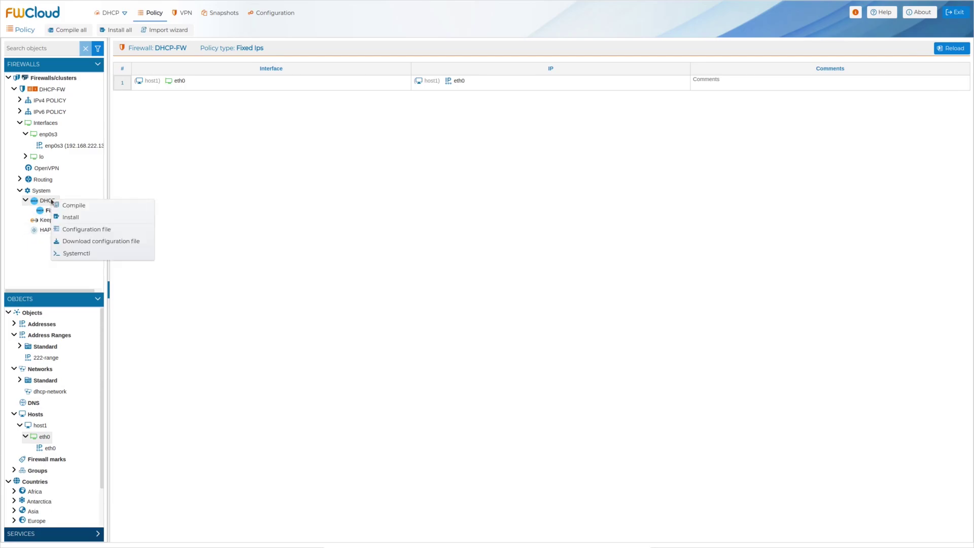
pyautogui.click(91, 241)
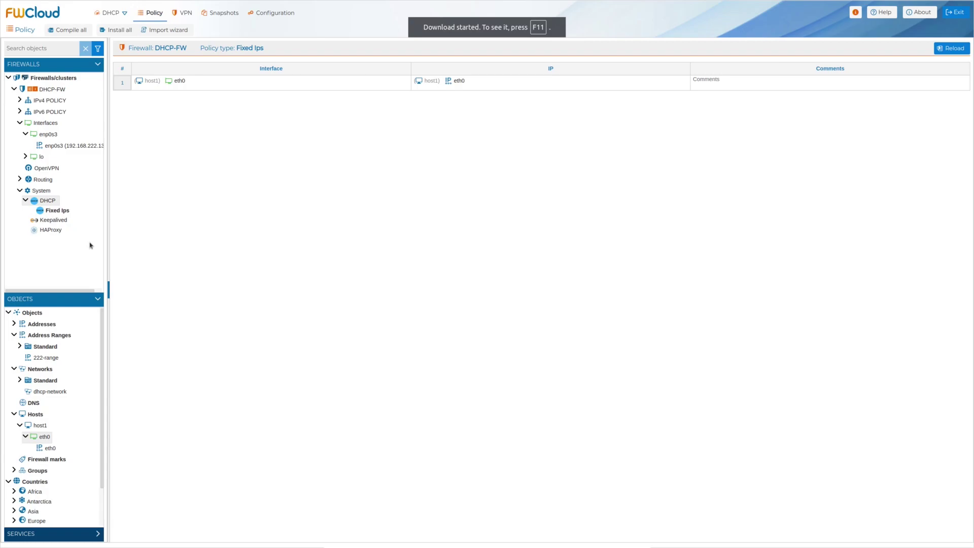
pyautogui.press('F11')
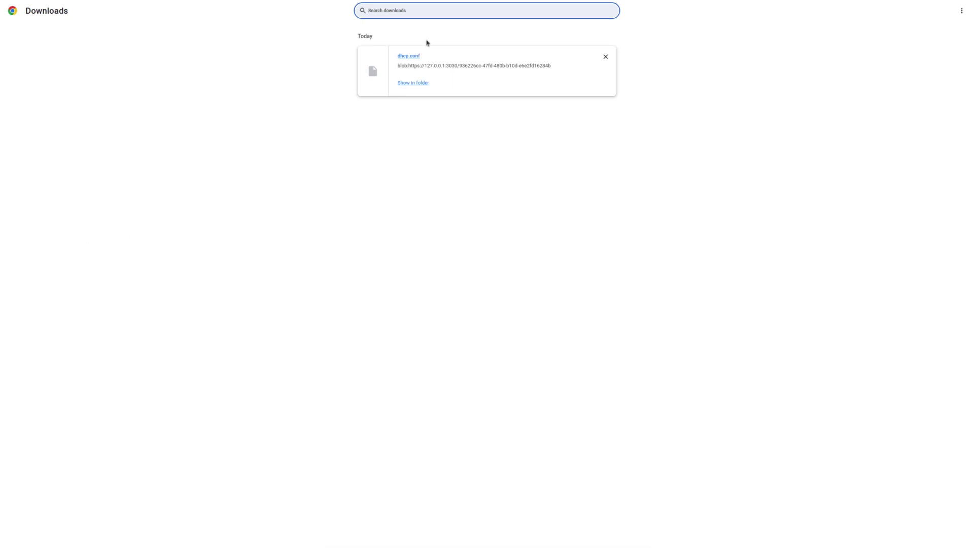
pyautogui.click(415, 59)
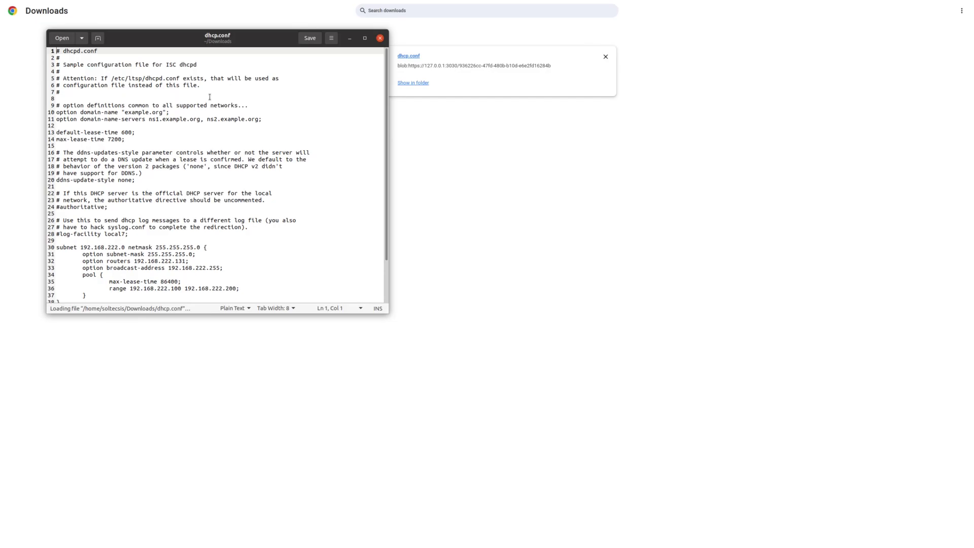
pyautogui.scroll(-2, 204, 148)
pyautogui.scroll(-1, 204, 147)
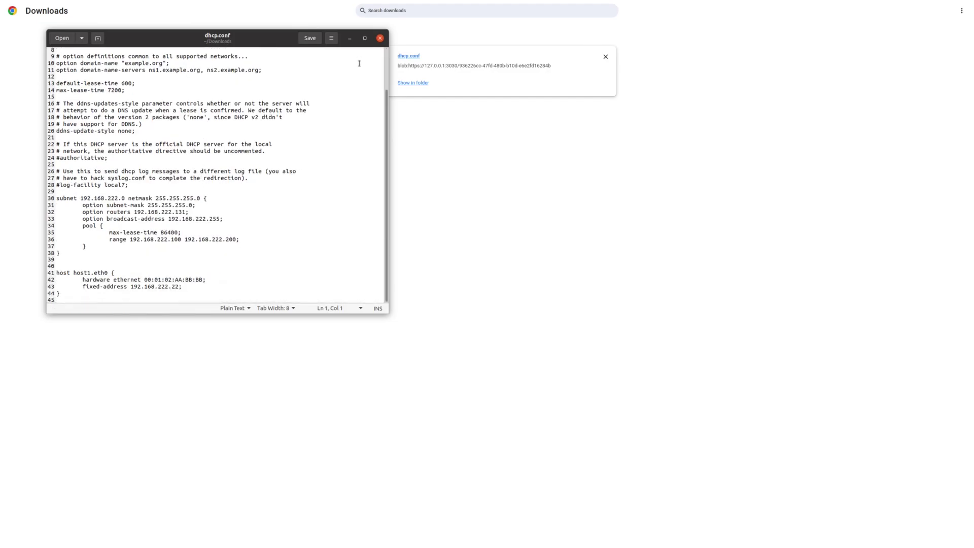
pyautogui.click(379, 38)
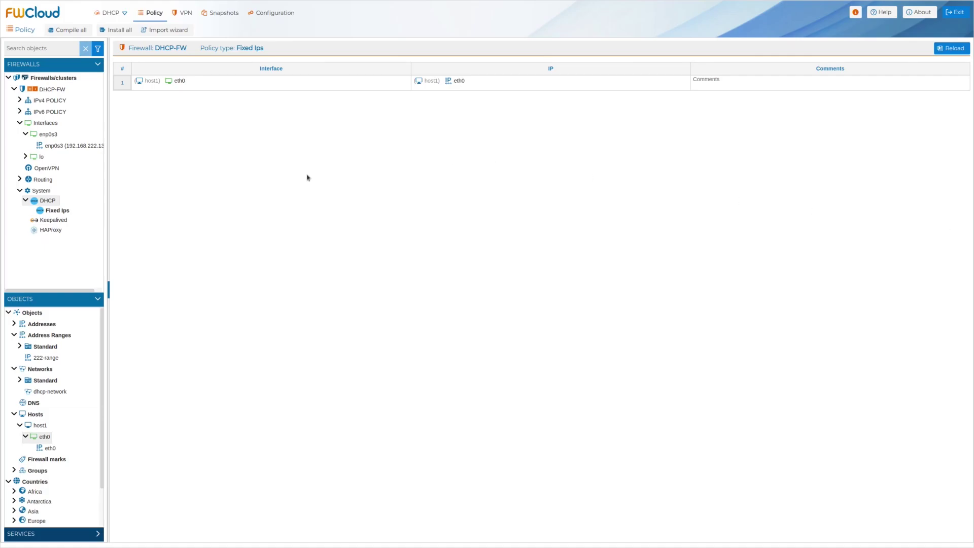
# Run the Systemctl Status action for the DHCP service on DHCP-FW
pyautogui.rightClick(45, 203)
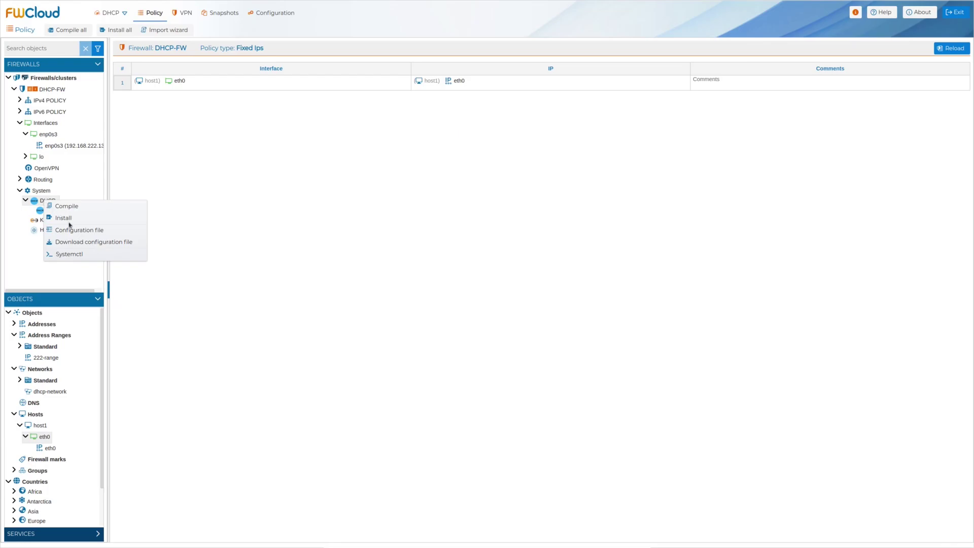
pyautogui.click(69, 254)
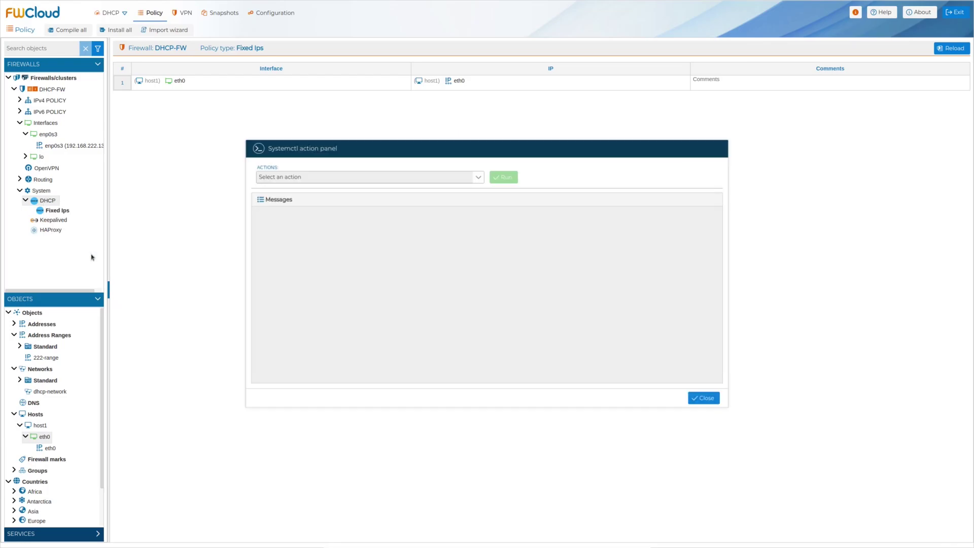
pyautogui.click(480, 180)
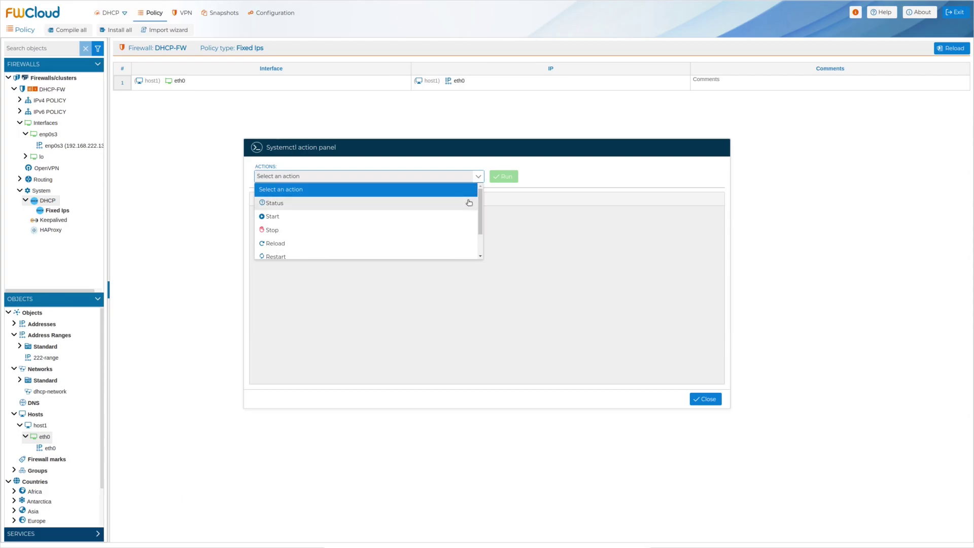
pyautogui.click(470, 202)
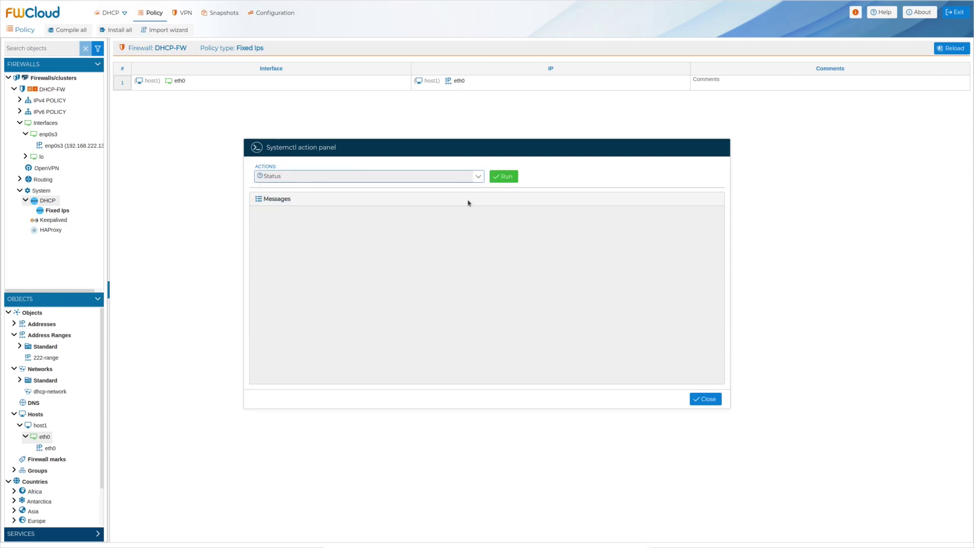
pyautogui.click(497, 181)
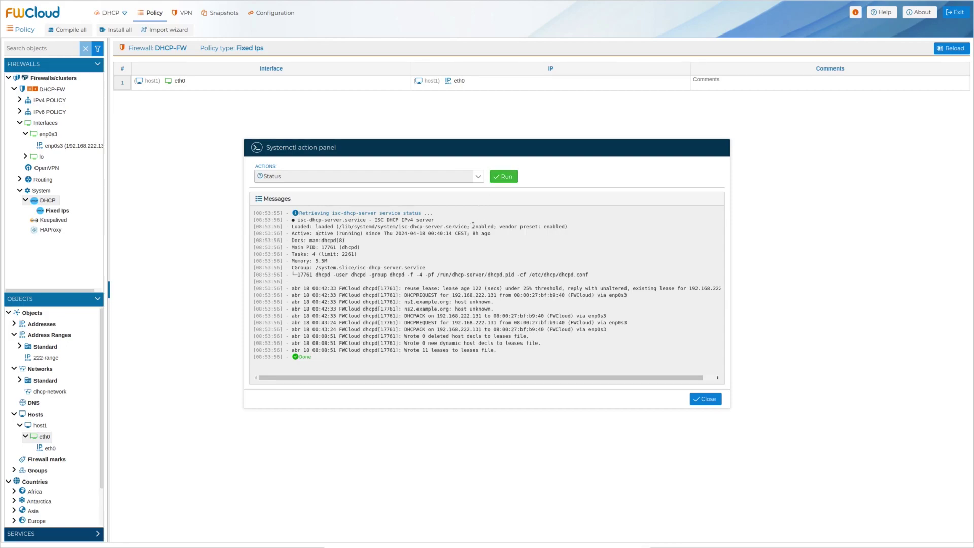
# Run the Restart action on the DHCP service of DHCP-FW
pyautogui.click(479, 175)
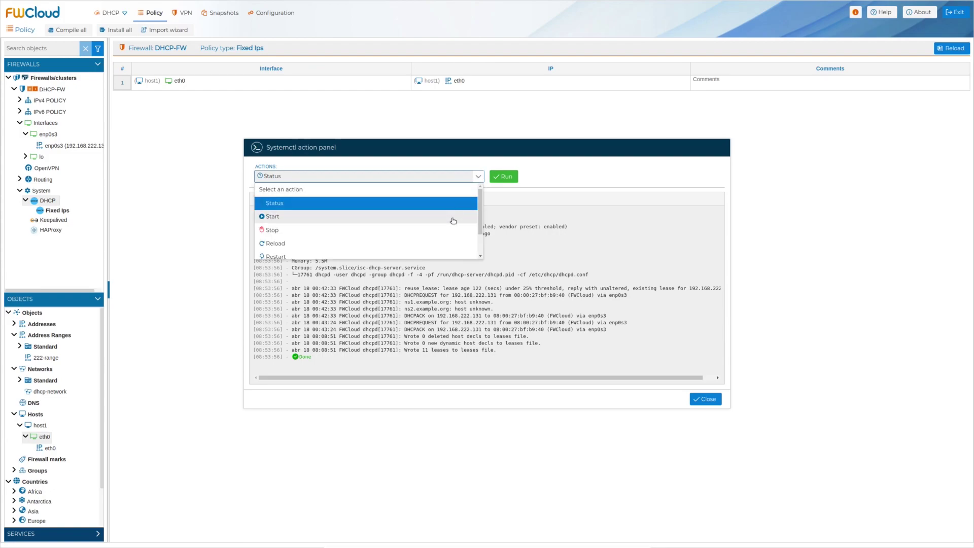
pyautogui.click(449, 256)
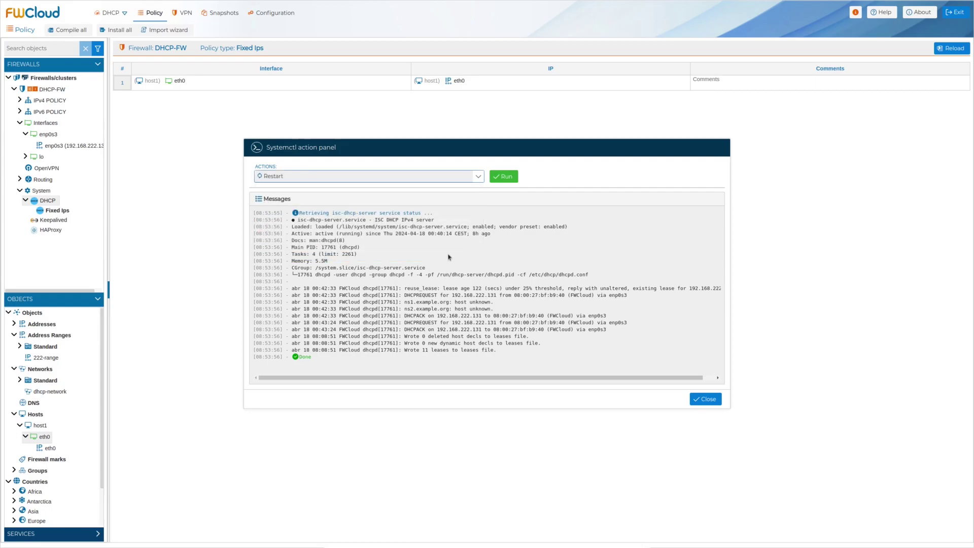
pyautogui.click(510, 178)
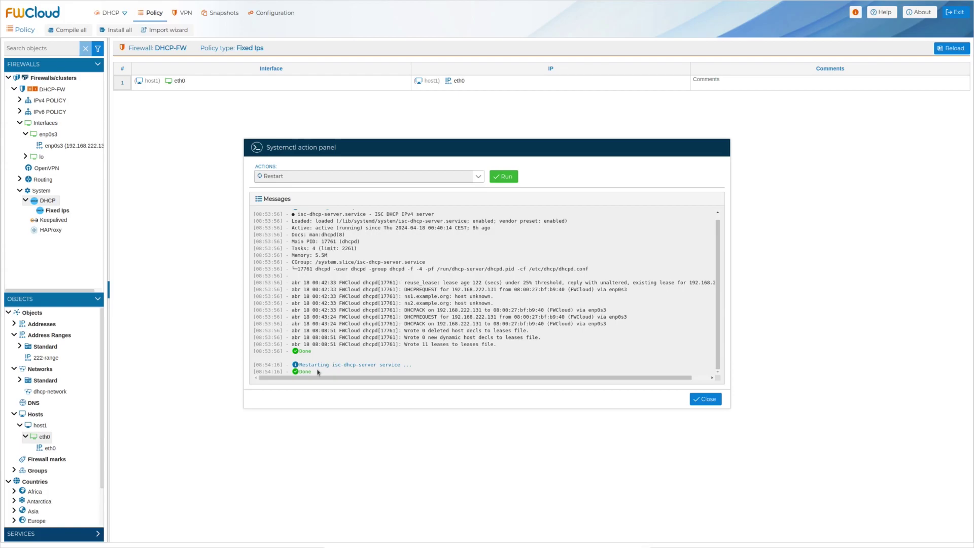
# Run the Disable action on the DHCP service, followed by the Status action to check the service
pyautogui.click(473, 177)
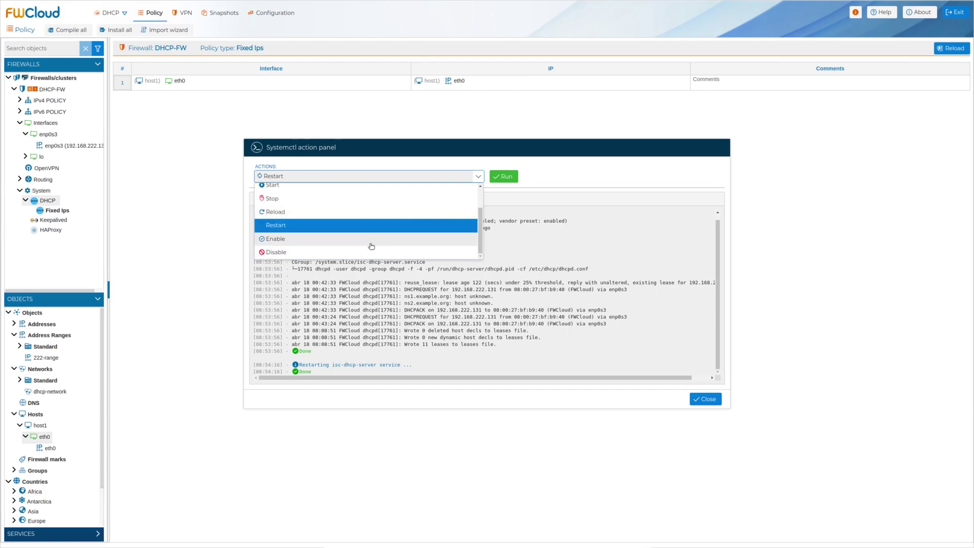
pyautogui.click(372, 252)
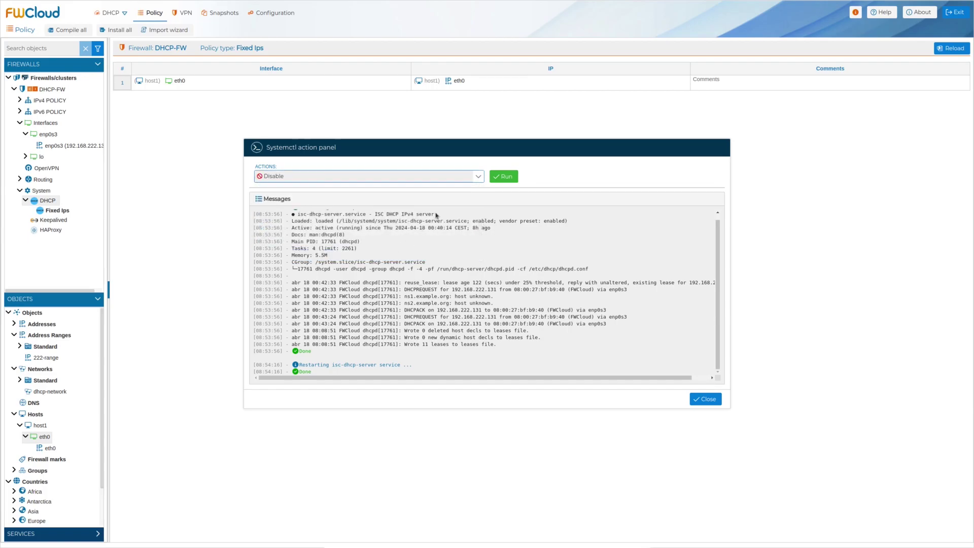
pyautogui.click(510, 178)
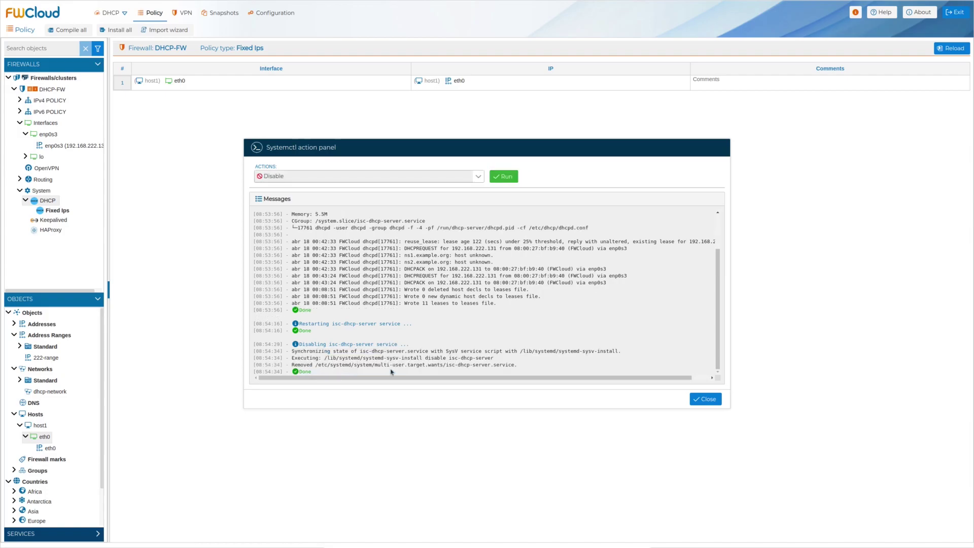
pyautogui.click(477, 177)
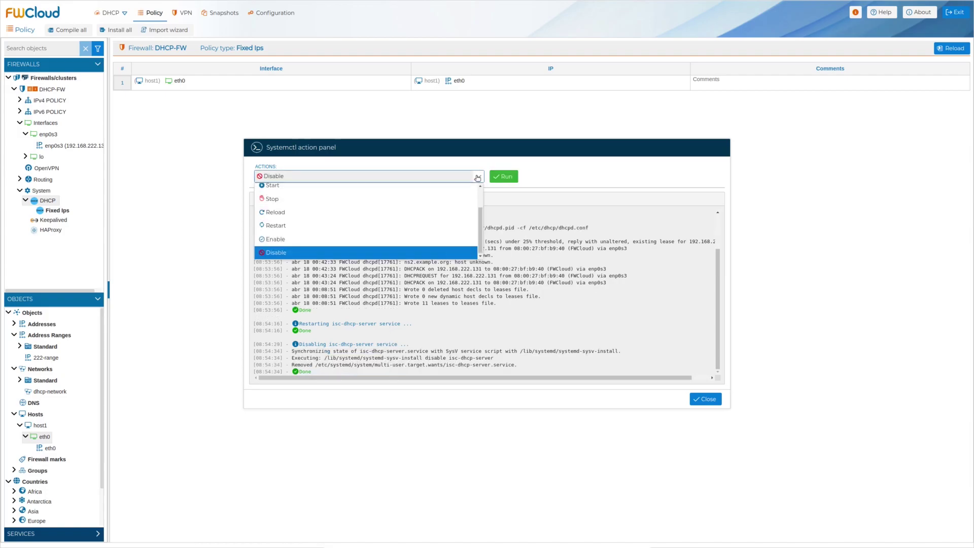
pyautogui.scroll(3, 449, 186)
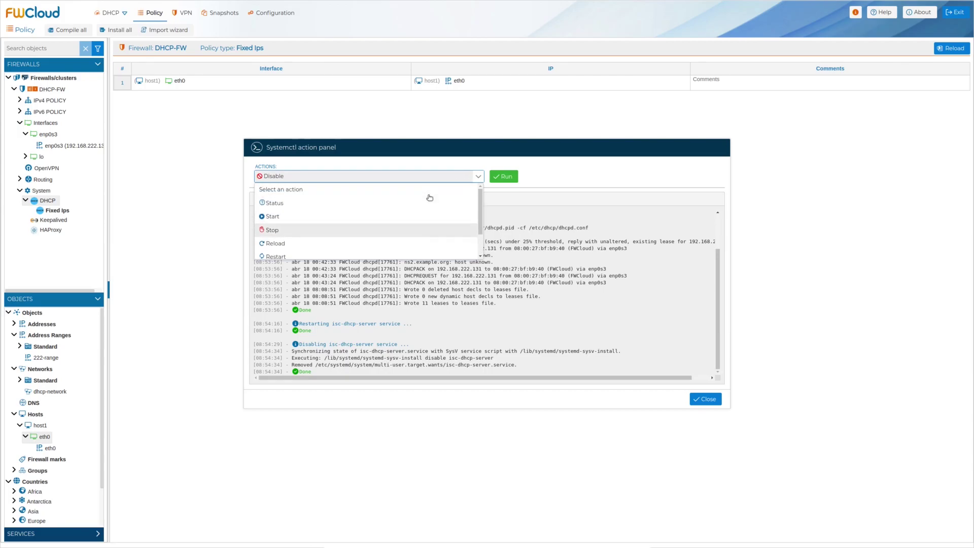
pyautogui.click(409, 203)
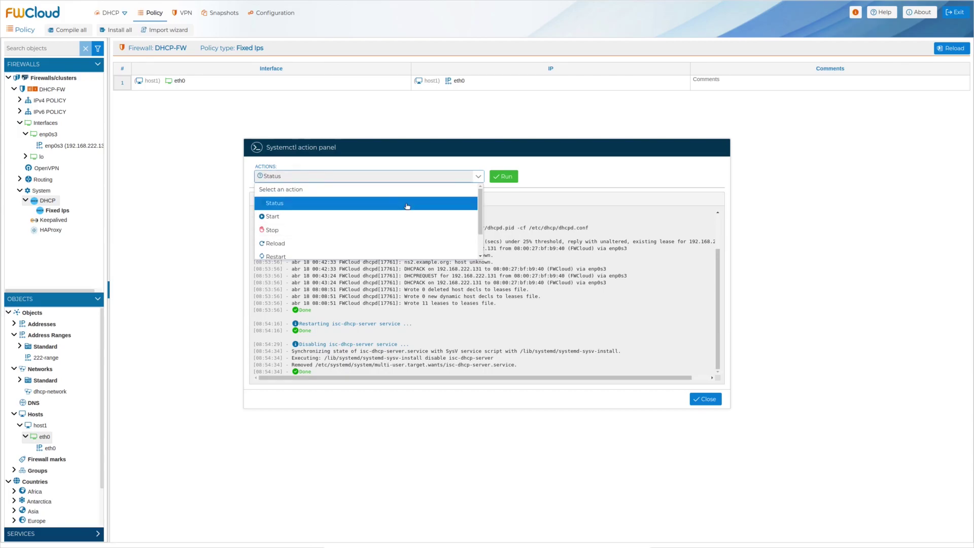
pyautogui.click(509, 179)
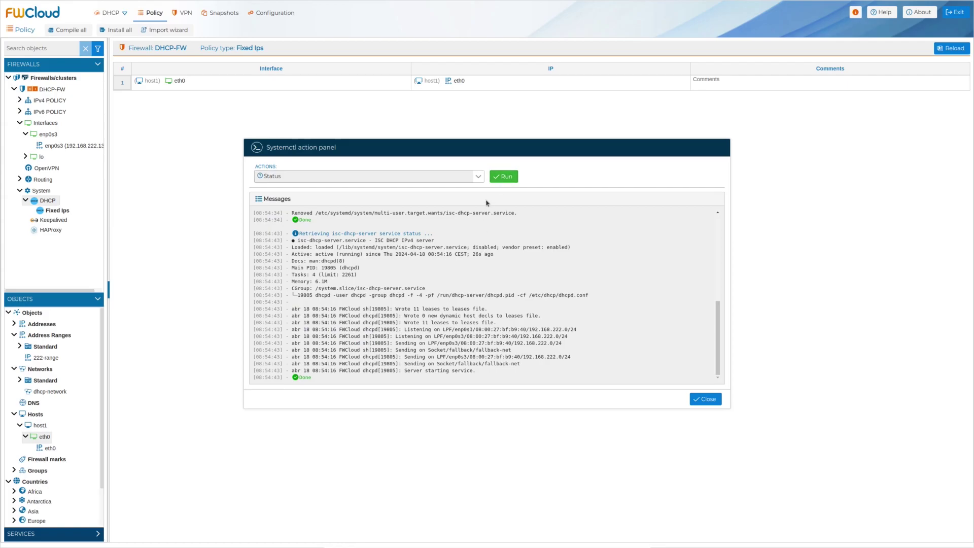
# Run the Enable action on the DHCP service, check it with the Status action, and close the Systemctl action panel
pyautogui.click(479, 178)
pyautogui.scroll(-3, 440, 218)
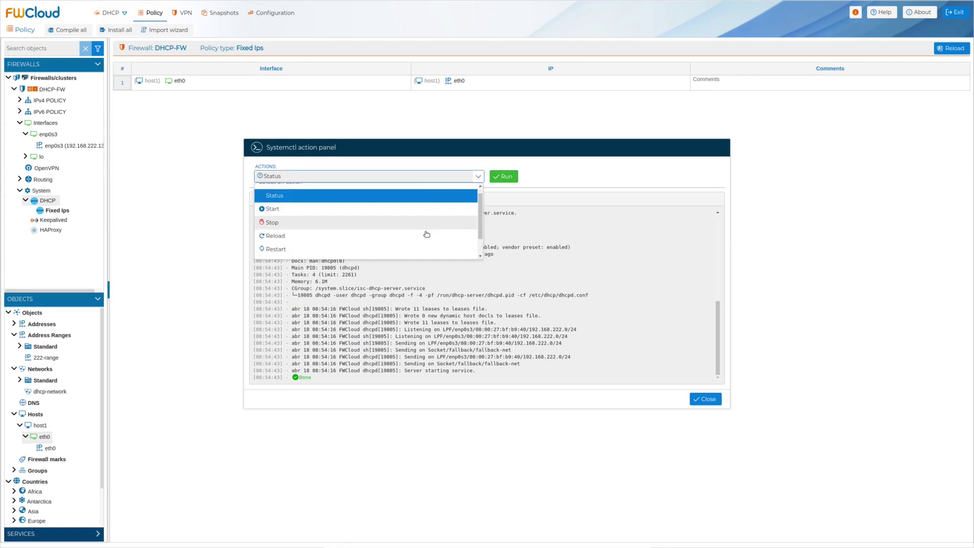
pyautogui.click(422, 239)
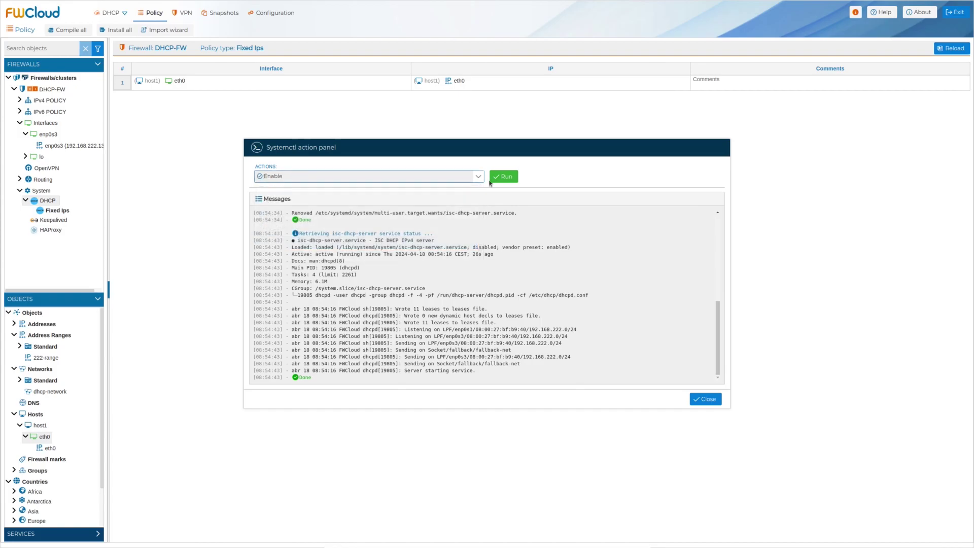
pyautogui.click(499, 177)
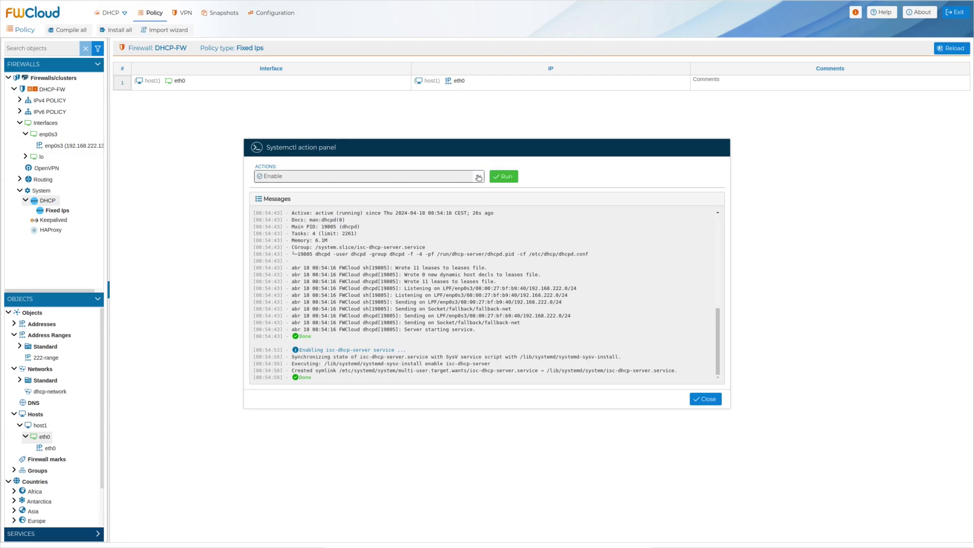
pyautogui.click(478, 178)
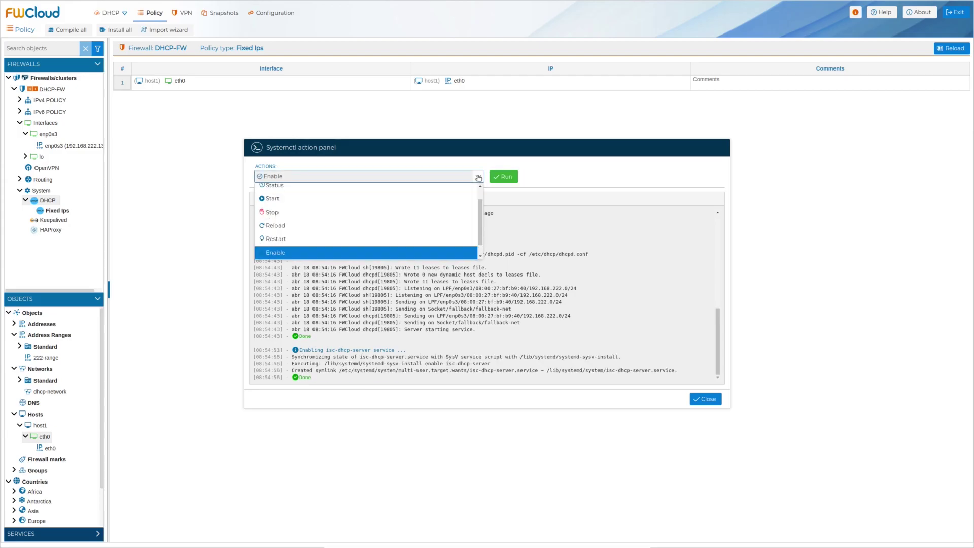
pyautogui.click(435, 189)
pyautogui.click(498, 180)
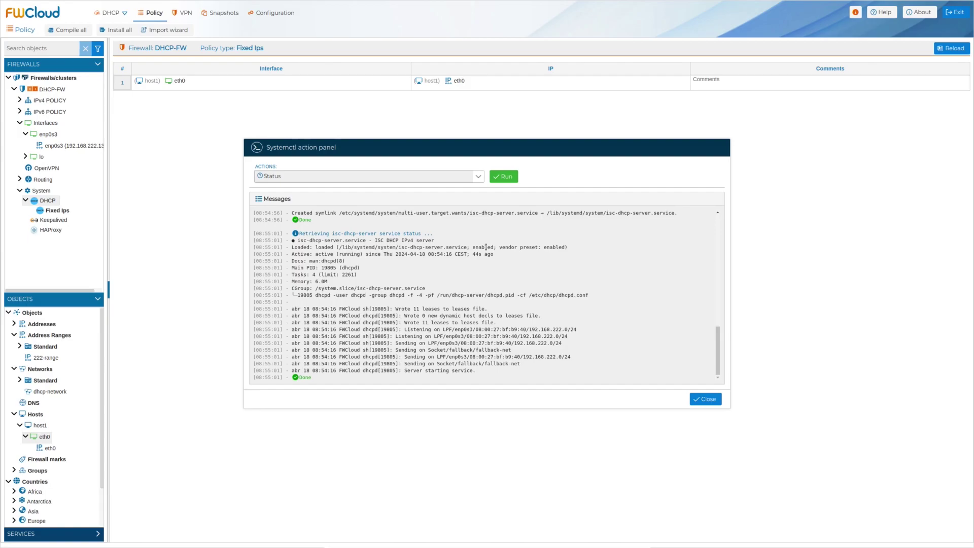
pyautogui.click(707, 399)
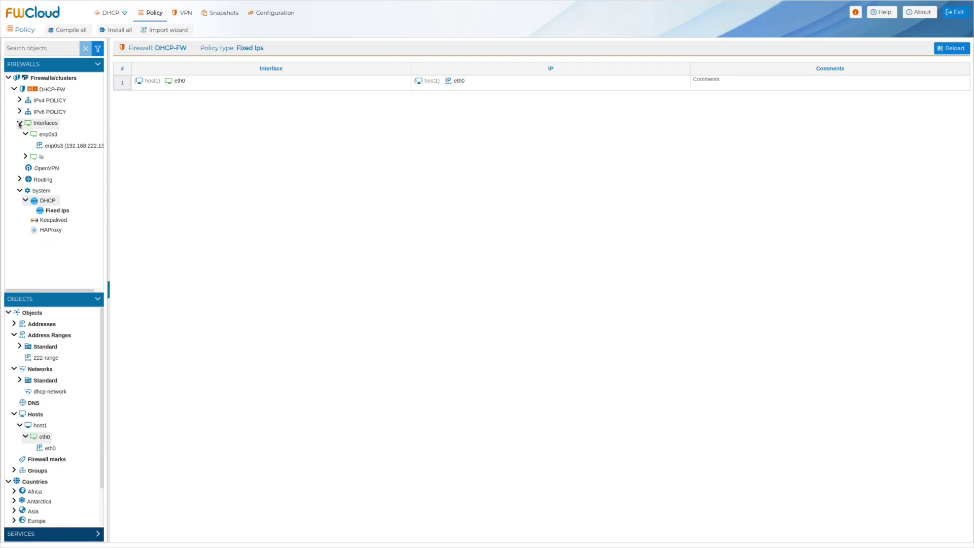
# Collapse the DHCP-FW interfaces in the firewall tree and show the IPv4 INPUT policy
pyautogui.click(19, 124)
pyautogui.click(19, 100)
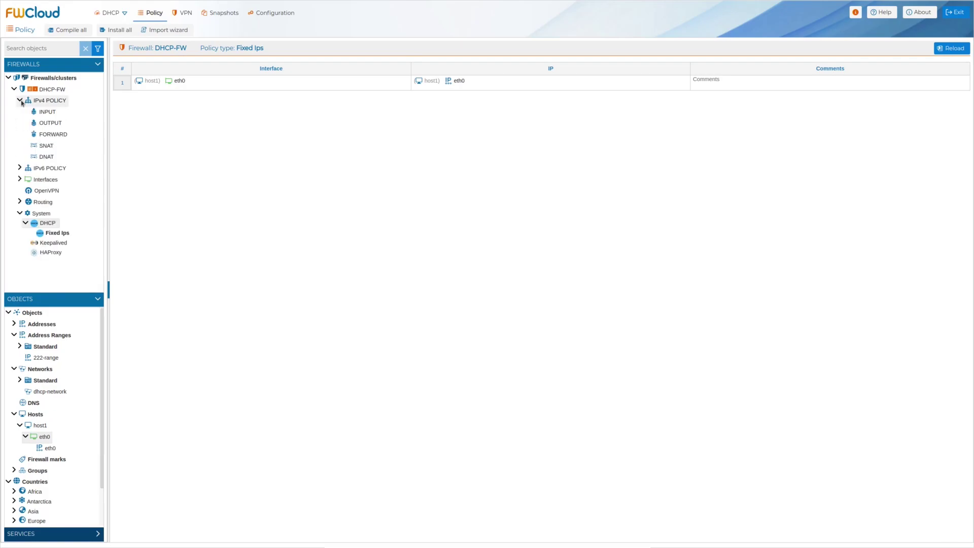
pyautogui.click(34, 112)
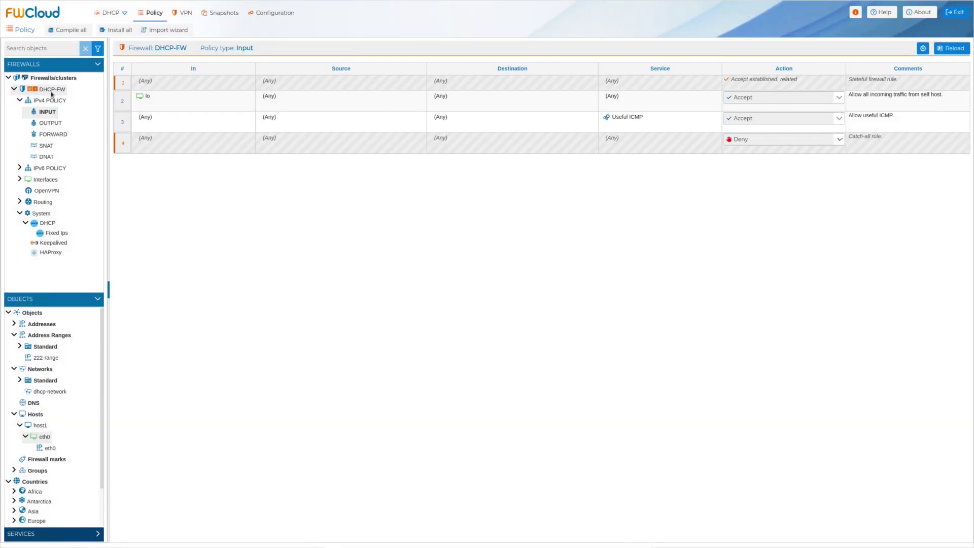
# Disable the ISC DHCP plugin on the DHCP-FW firewall and close the firewall editor
pyautogui.doubleClick(51, 91)
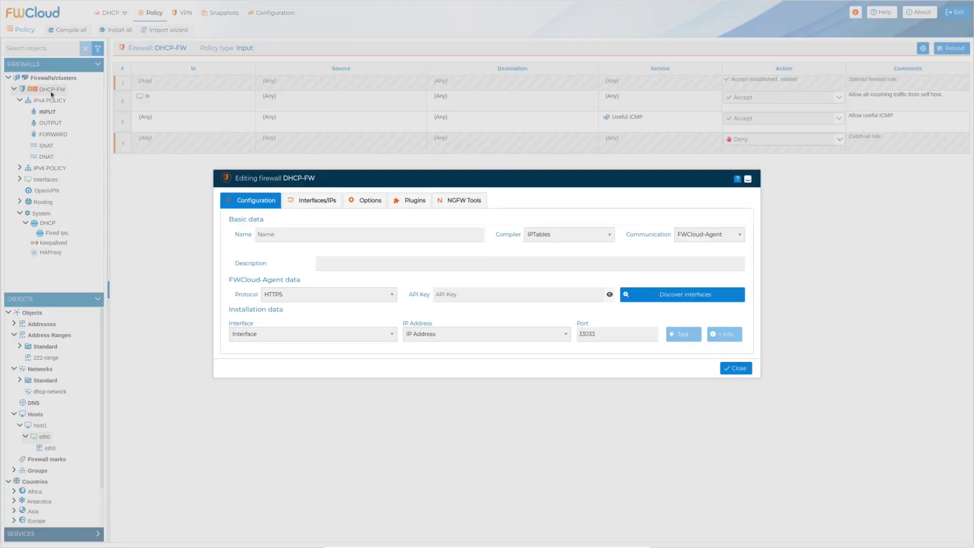
pyautogui.click(393, 200)
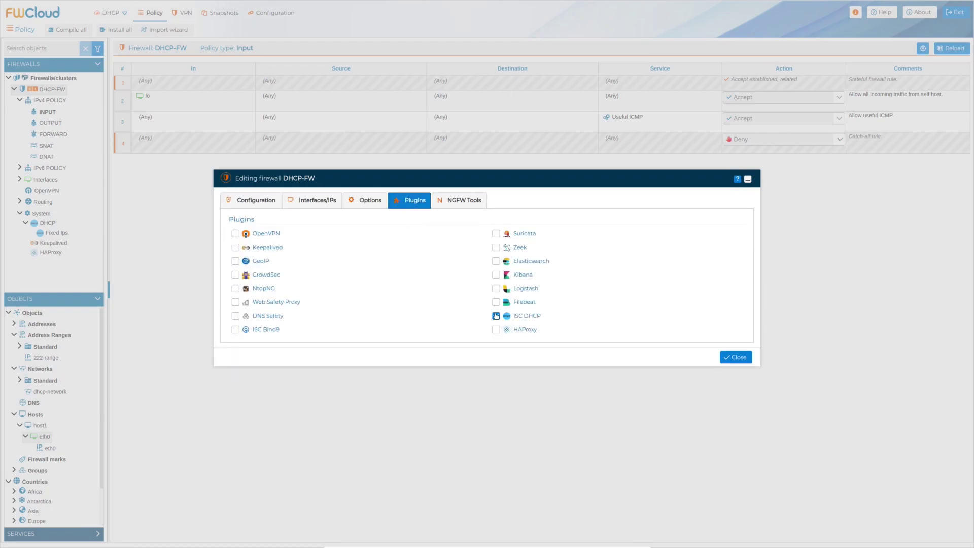
pyautogui.click(496, 316)
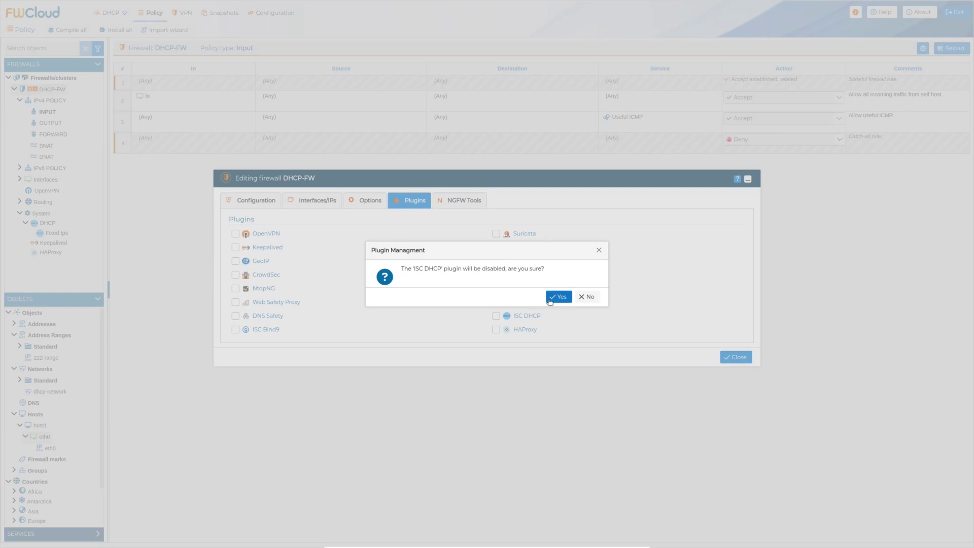
pyautogui.click(558, 297)
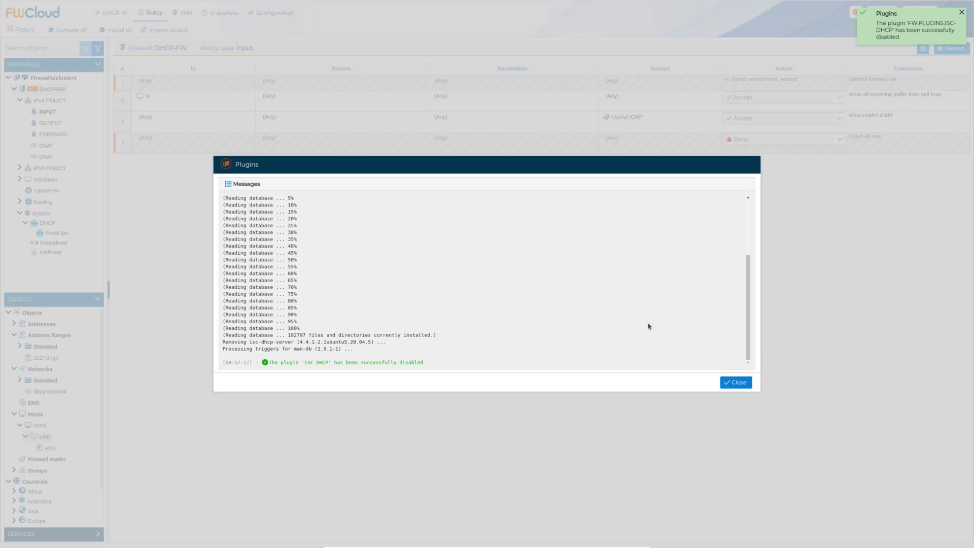
pyautogui.click(736, 382)
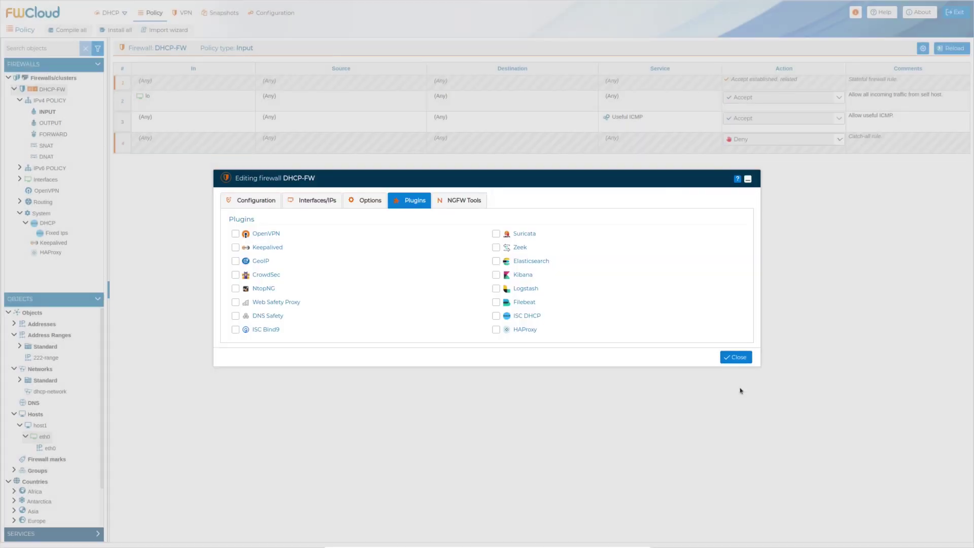
pyautogui.click(733, 357)
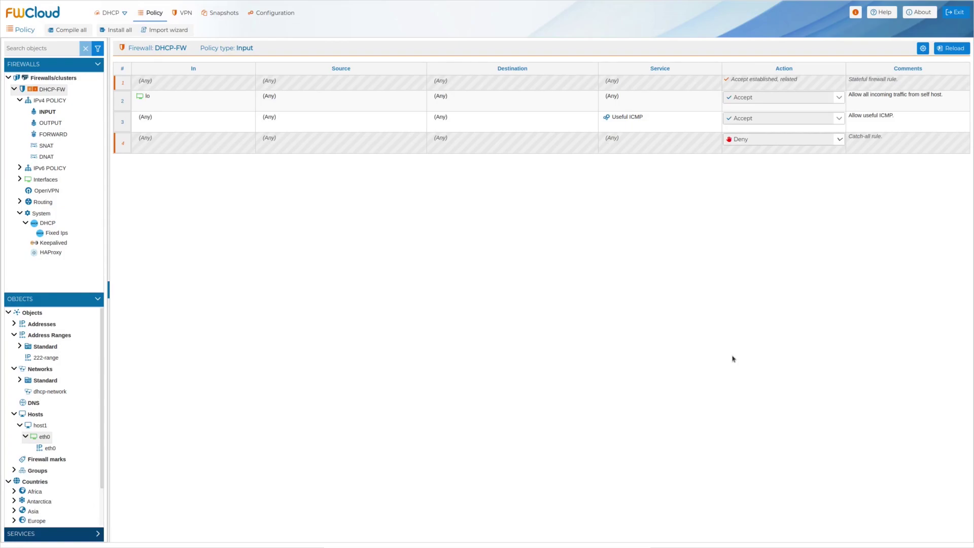
# Switch to the terminal, clear it, and run "apt list --installed |grep dhcp-server" to check for the DHCP server package
pyautogui.hotkey('alt', 'Tab')
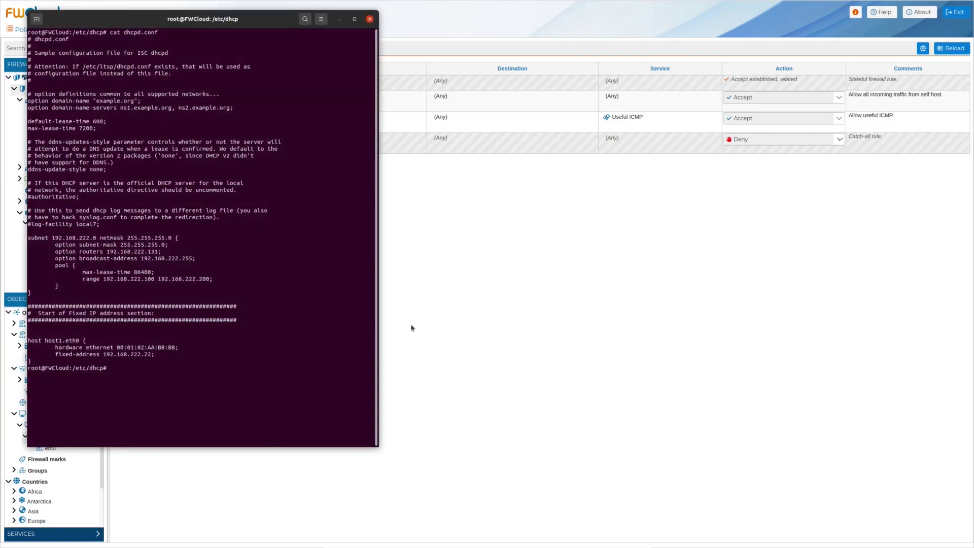
pyautogui.write('clear')
pyautogui.press('Return')
pyautogui.hotkey('ctrl', 'r')
pyautogui.write('apt')
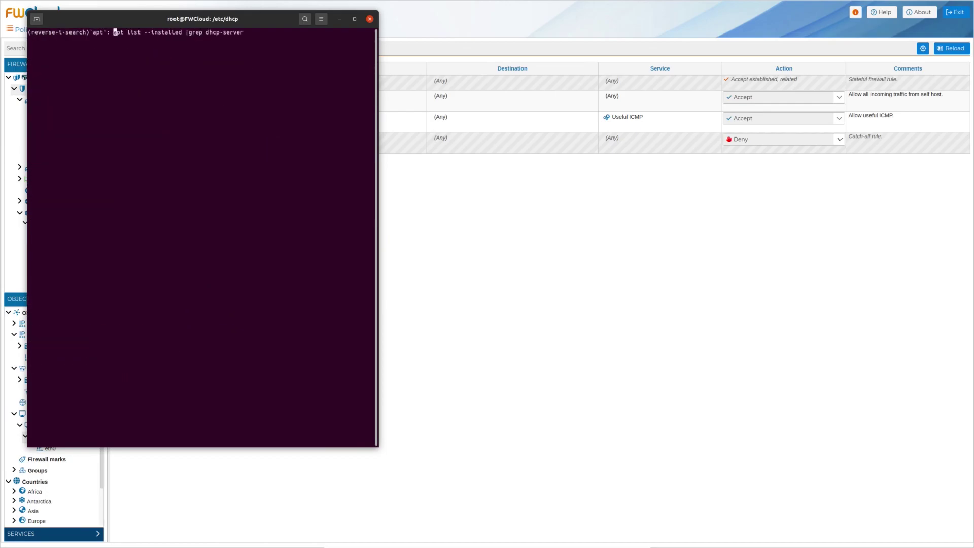
pyautogui.press('Return')
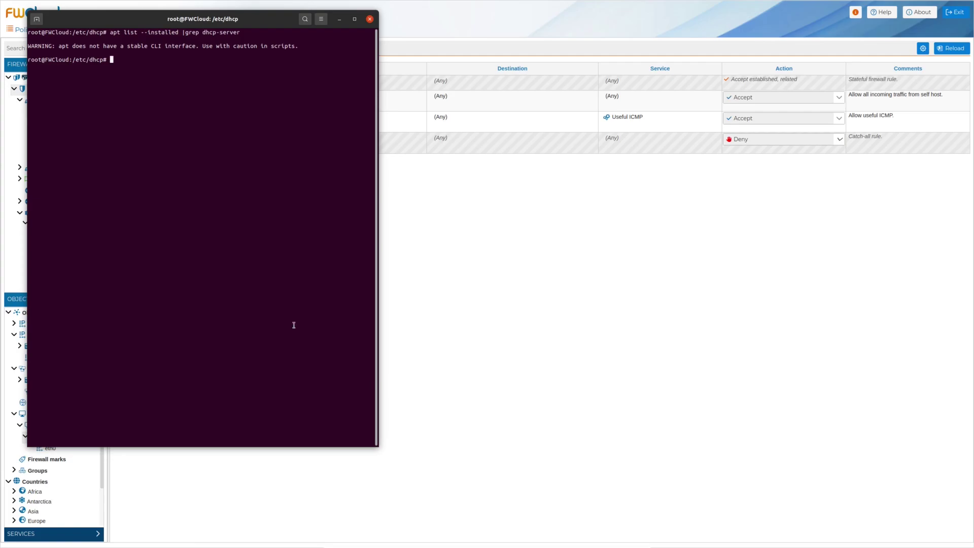
# Return to FWCloud in the browser and exit the session, confirming the logout
pyautogui.click(511, 329)
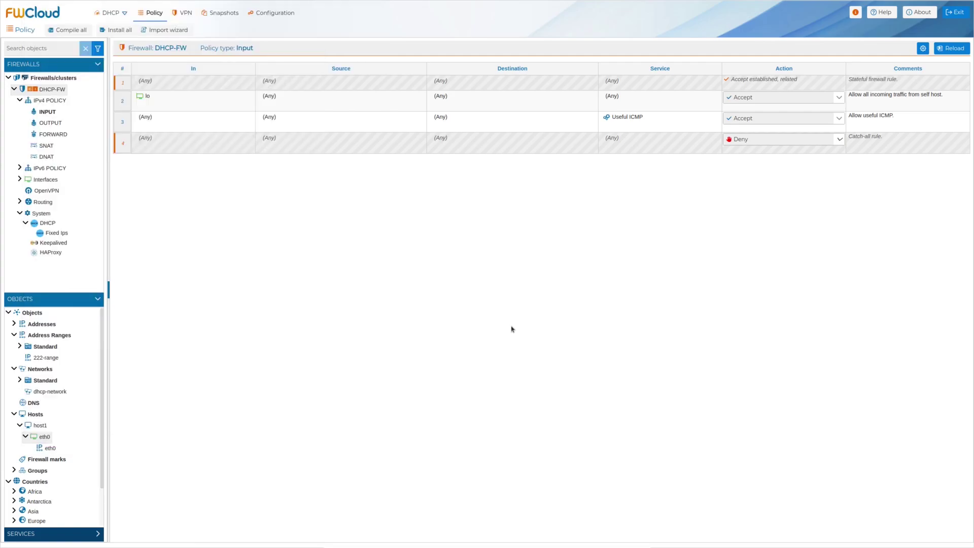
pyautogui.click(956, 13)
pyautogui.click(557, 297)
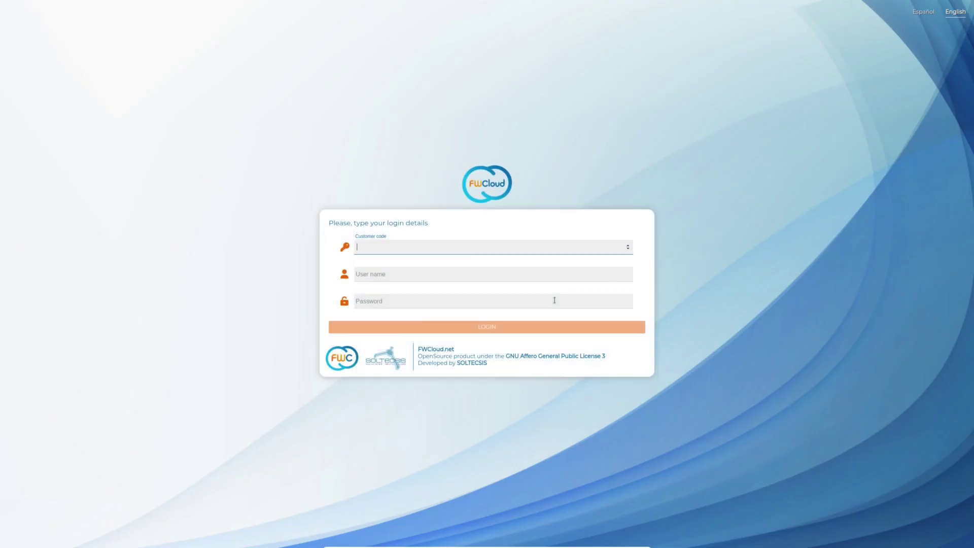